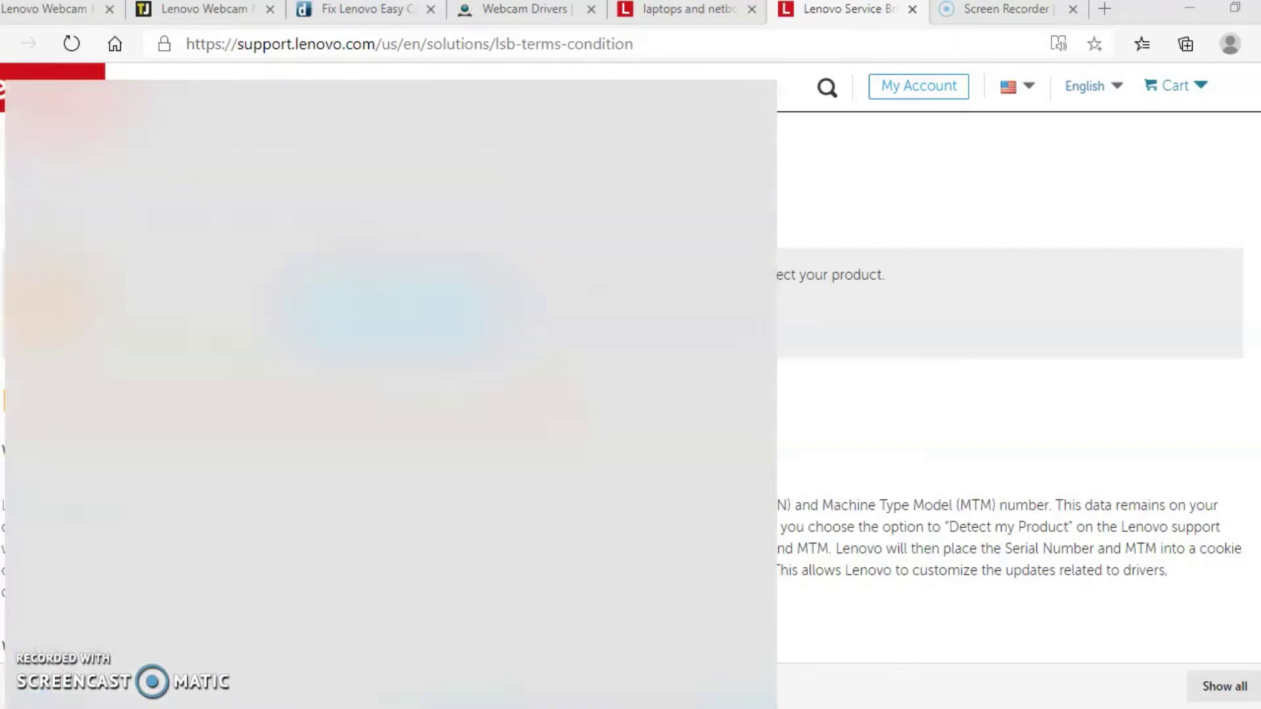
Launch Lenovo Vantage from a 'lenovo' search, complete its welcome setup, and reopen Windows Search
type("le")
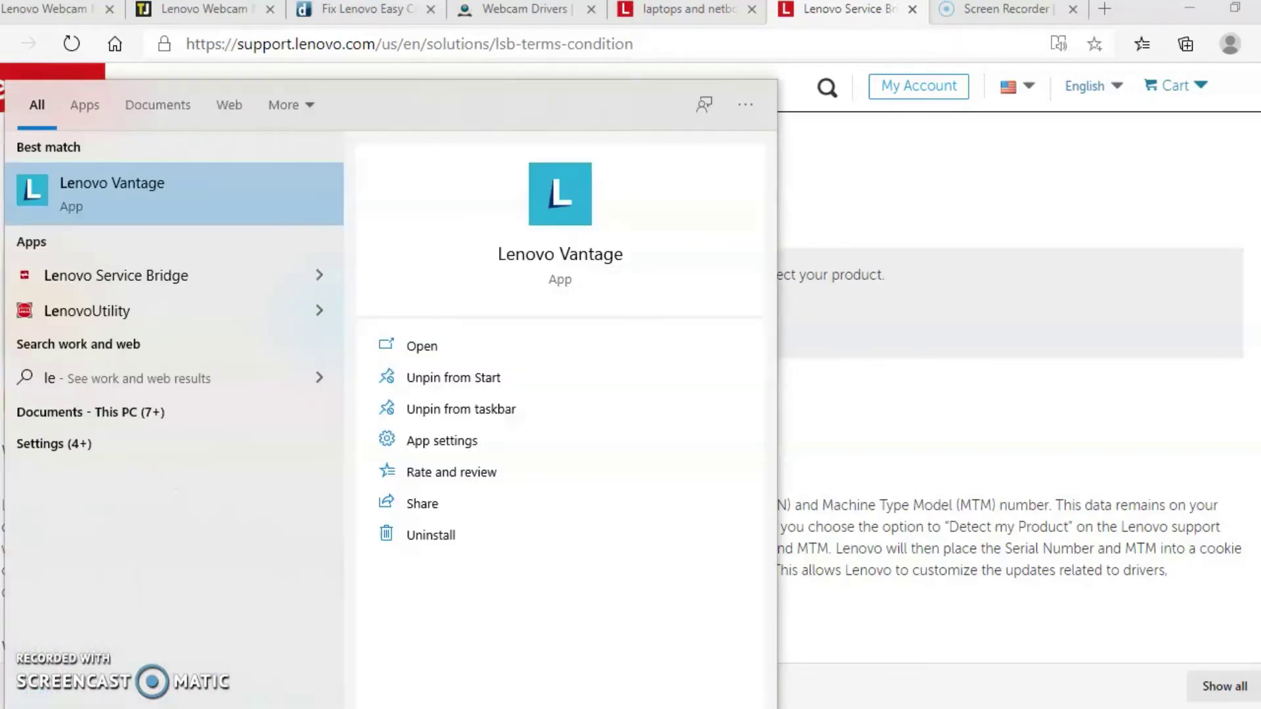
type("novo")
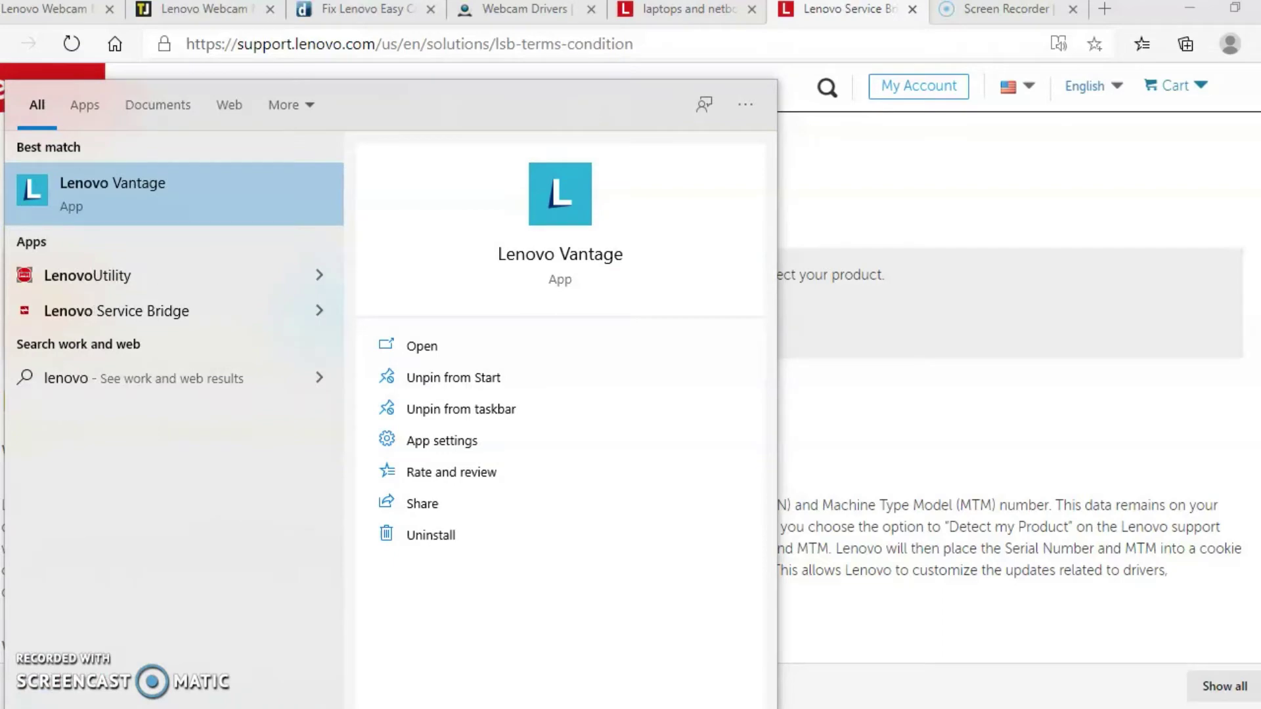
key("Return")
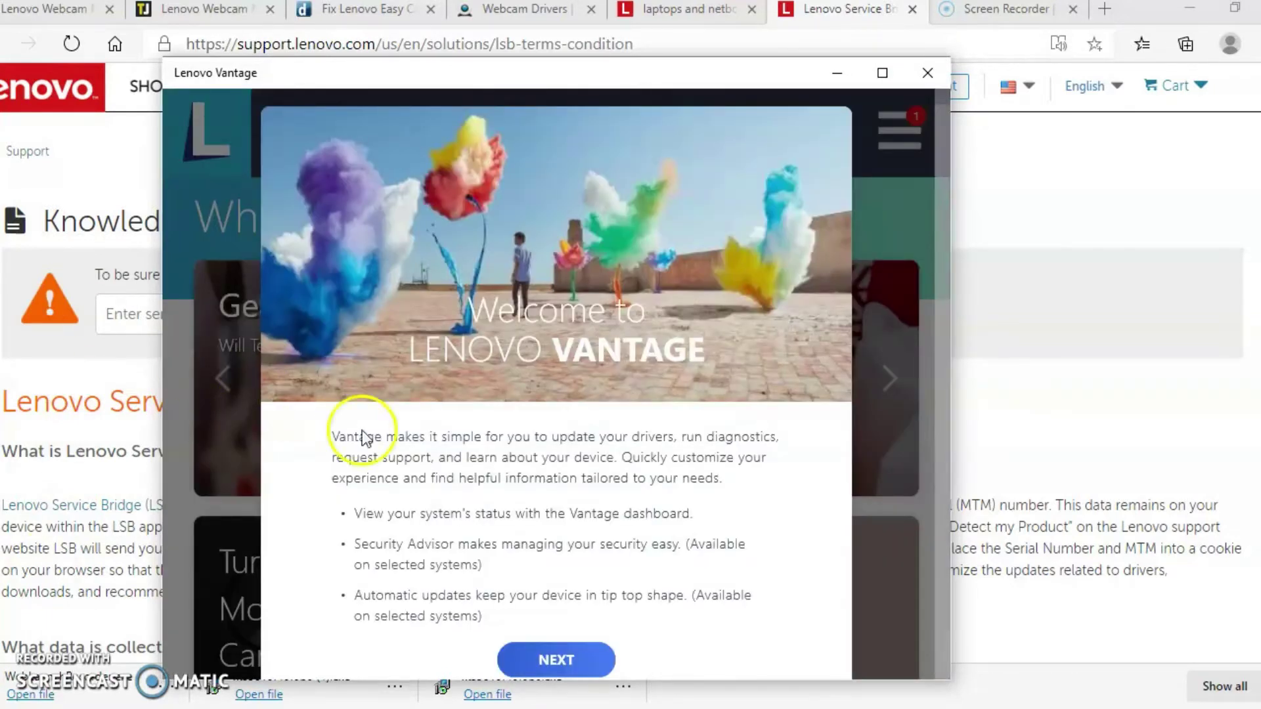
left_click(555, 661)
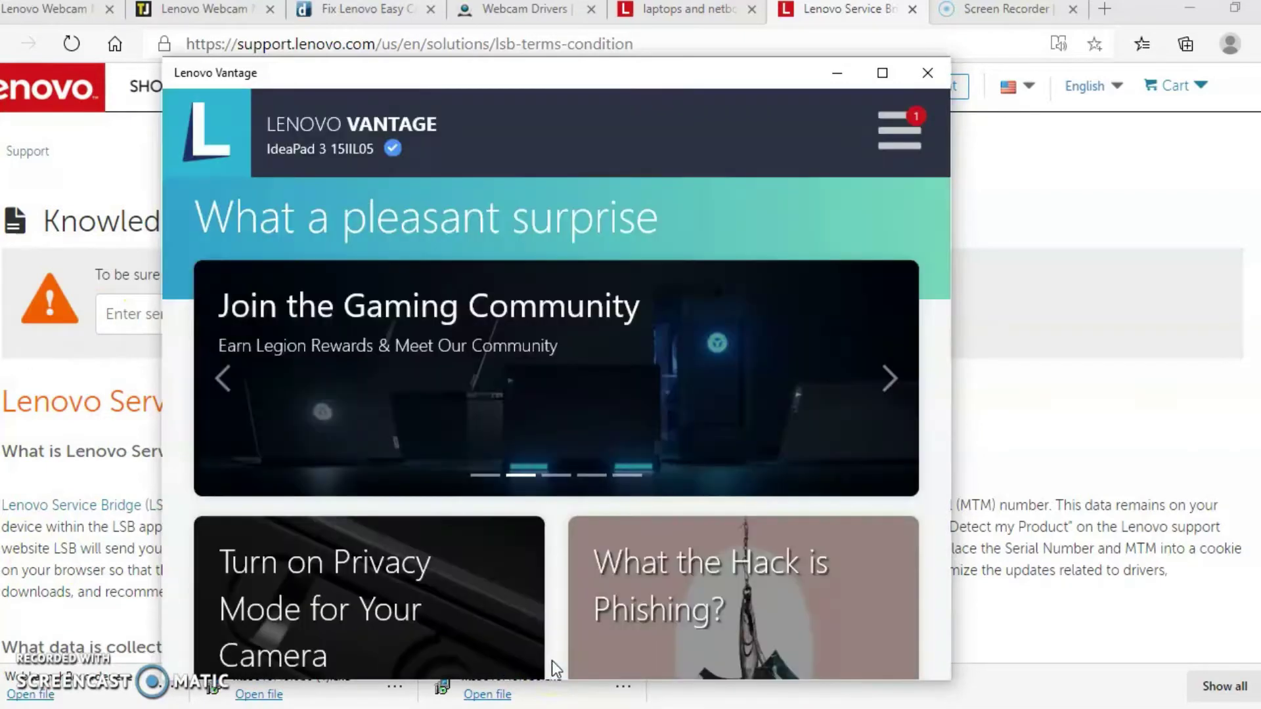
left_click(505, 580)
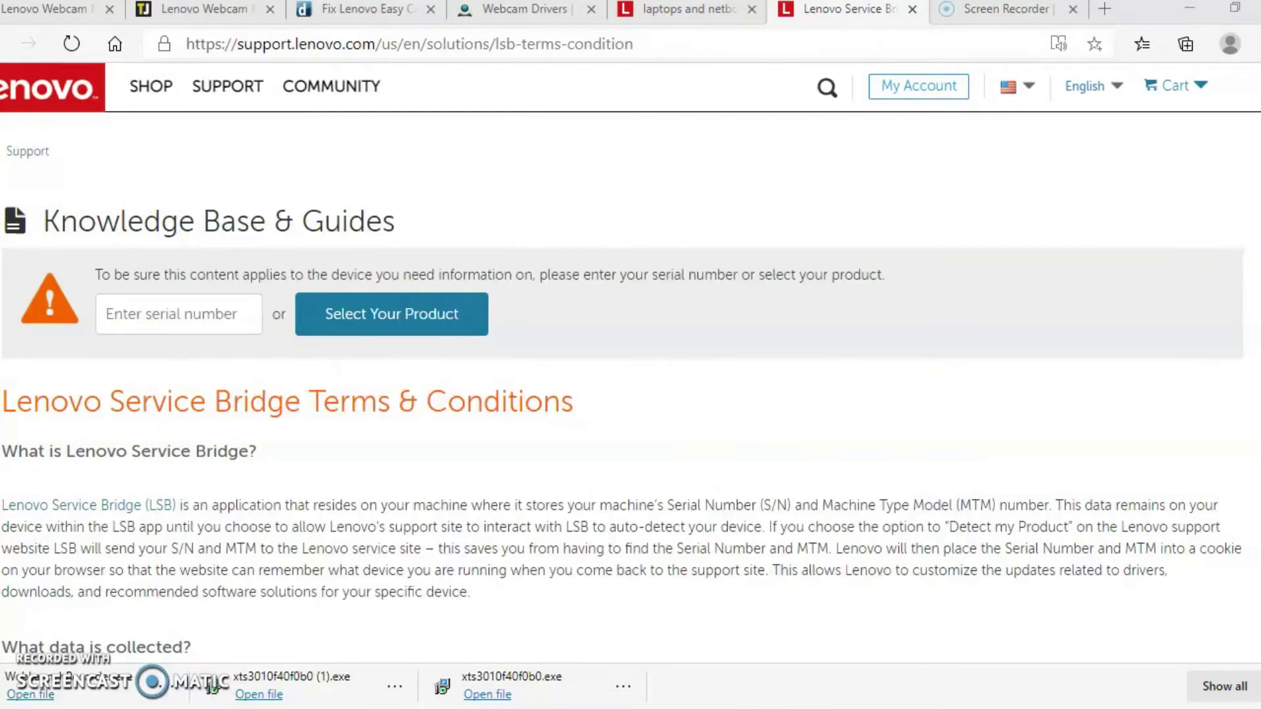
key("super")
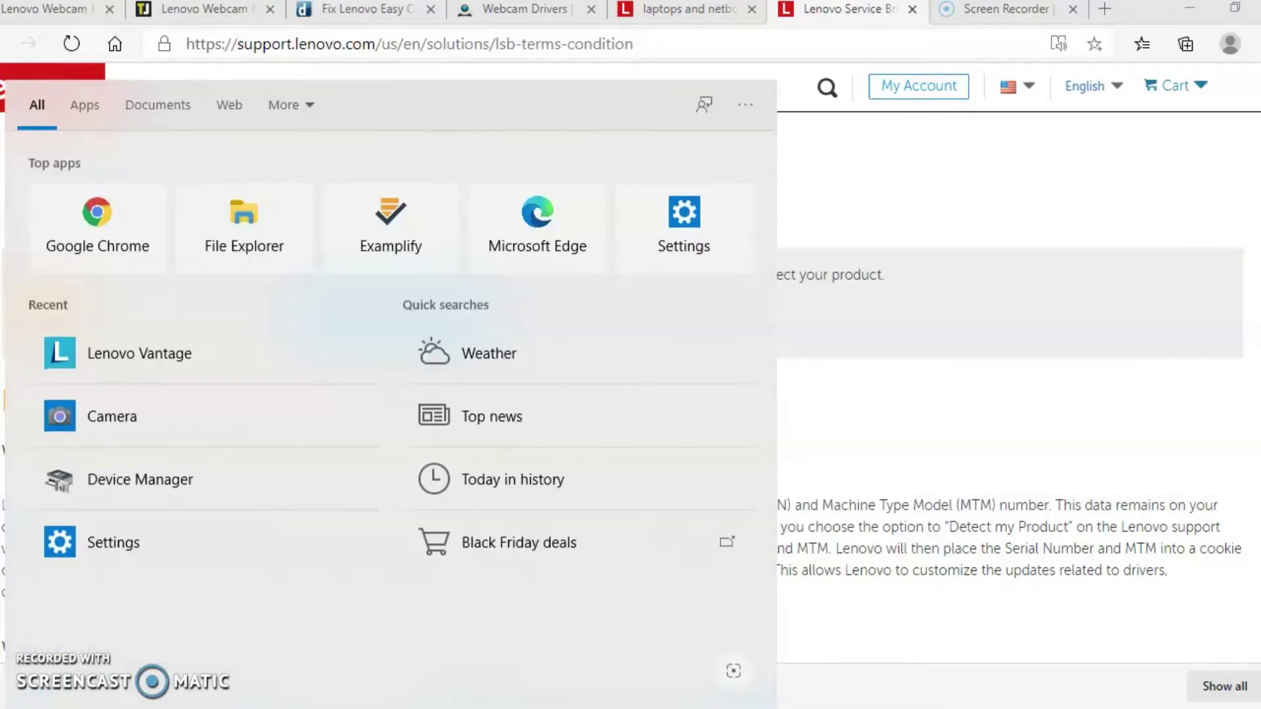
Relaunch Lenovo Vantage from a 'lenovo' search and advance past its welcome screen to usage setup
type("lenovo")
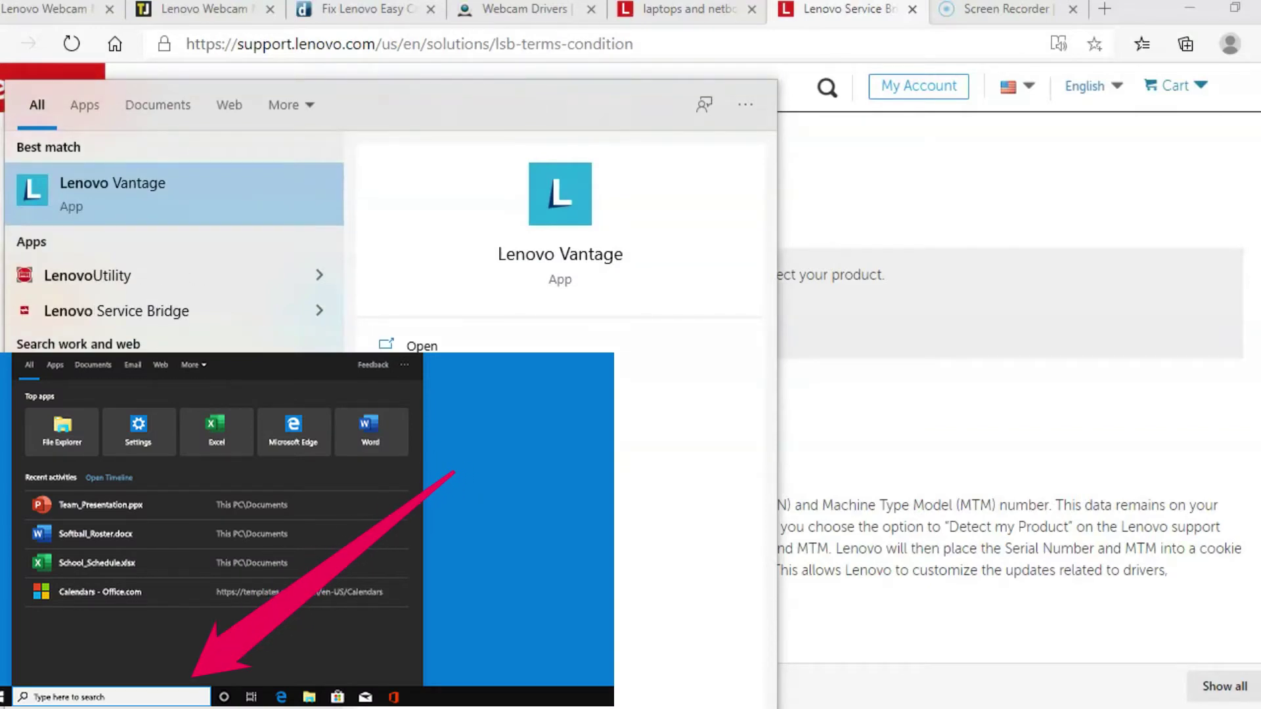
key("Return")
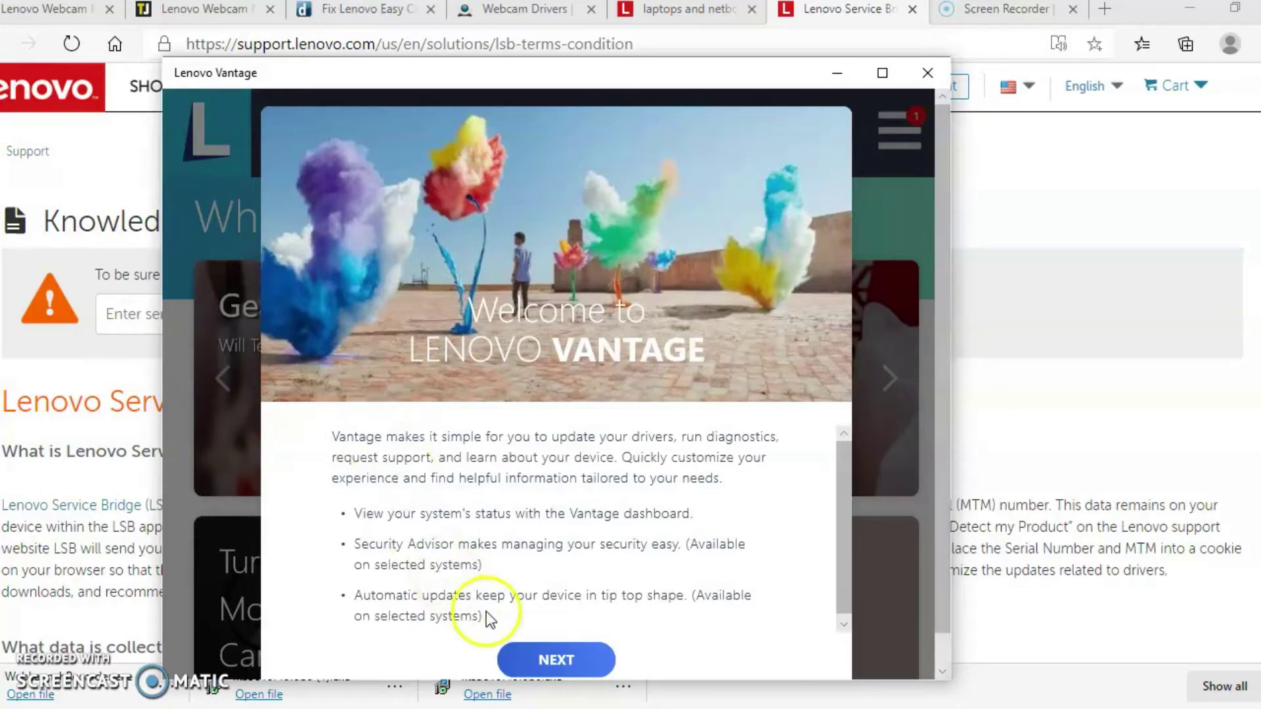
left_click(555, 659)
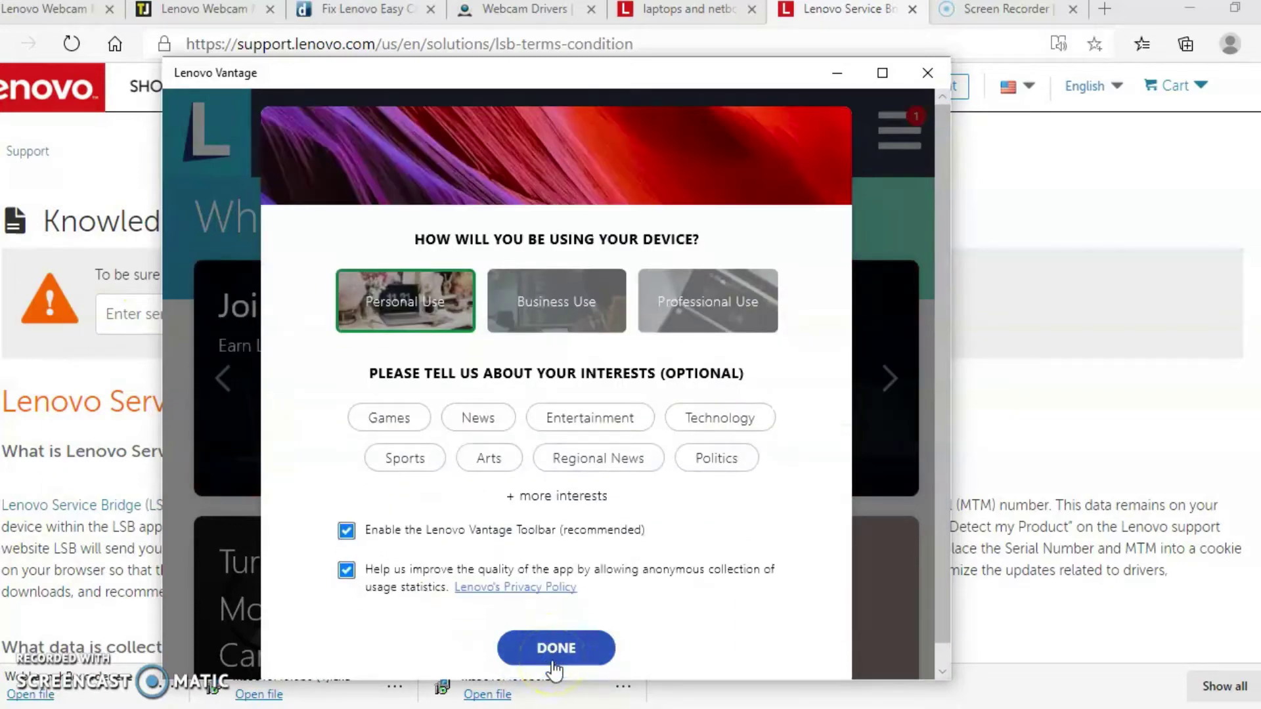
Reach the Vantage home dashboard, flip a promotional slide, and open the main navigation menu
left_click(556, 648)
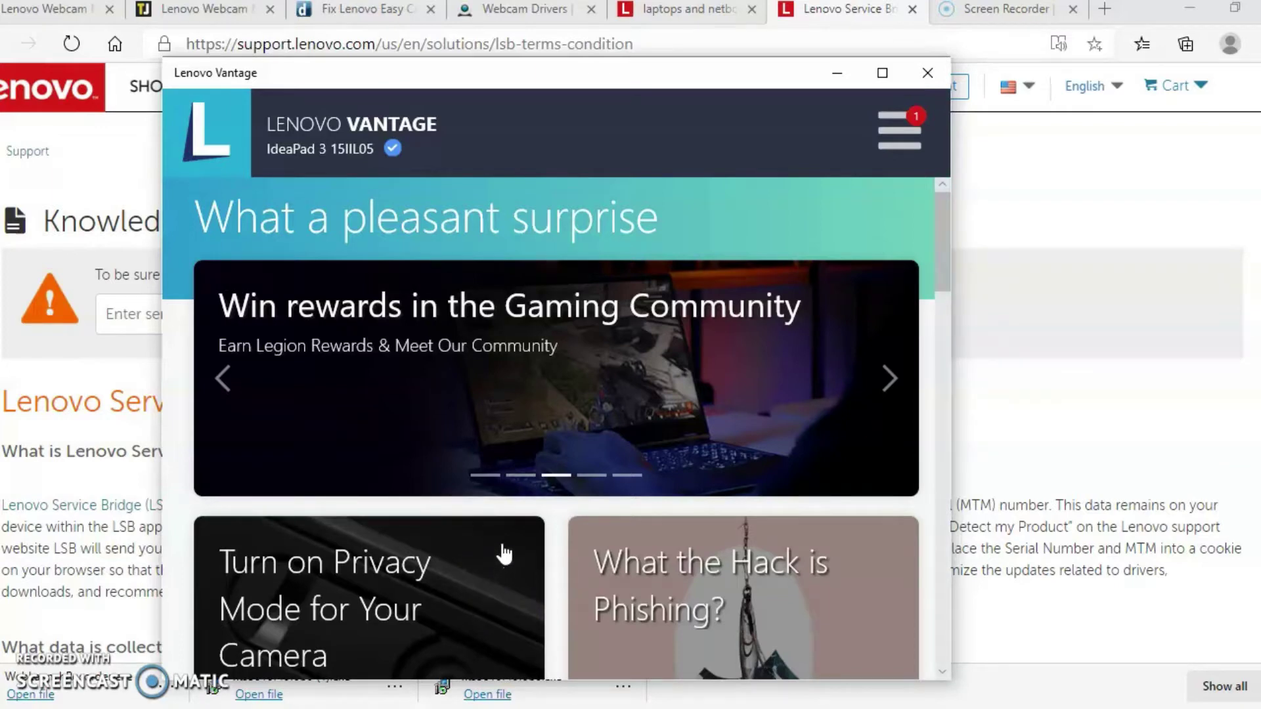
left_click(498, 483)
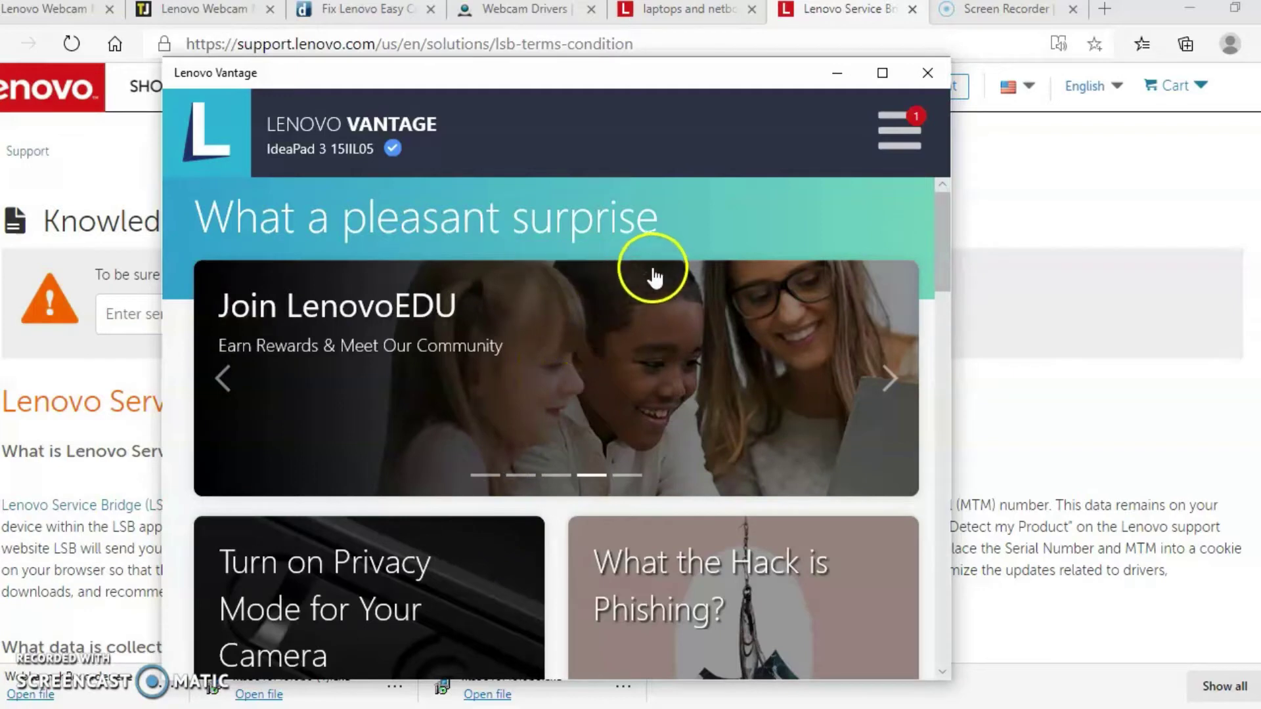
left_click(901, 139)
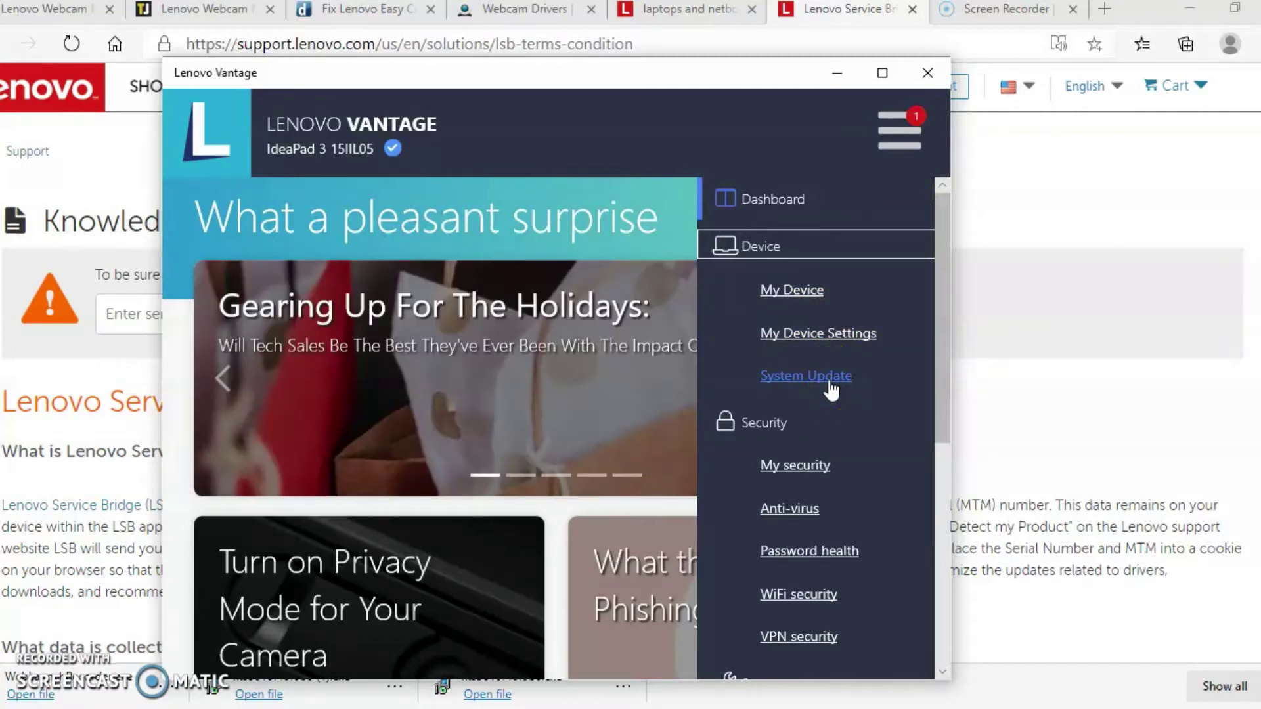
Maximise the Lenovo Vantage window and go to the My Device page from the Device menu
left_click(831, 375)
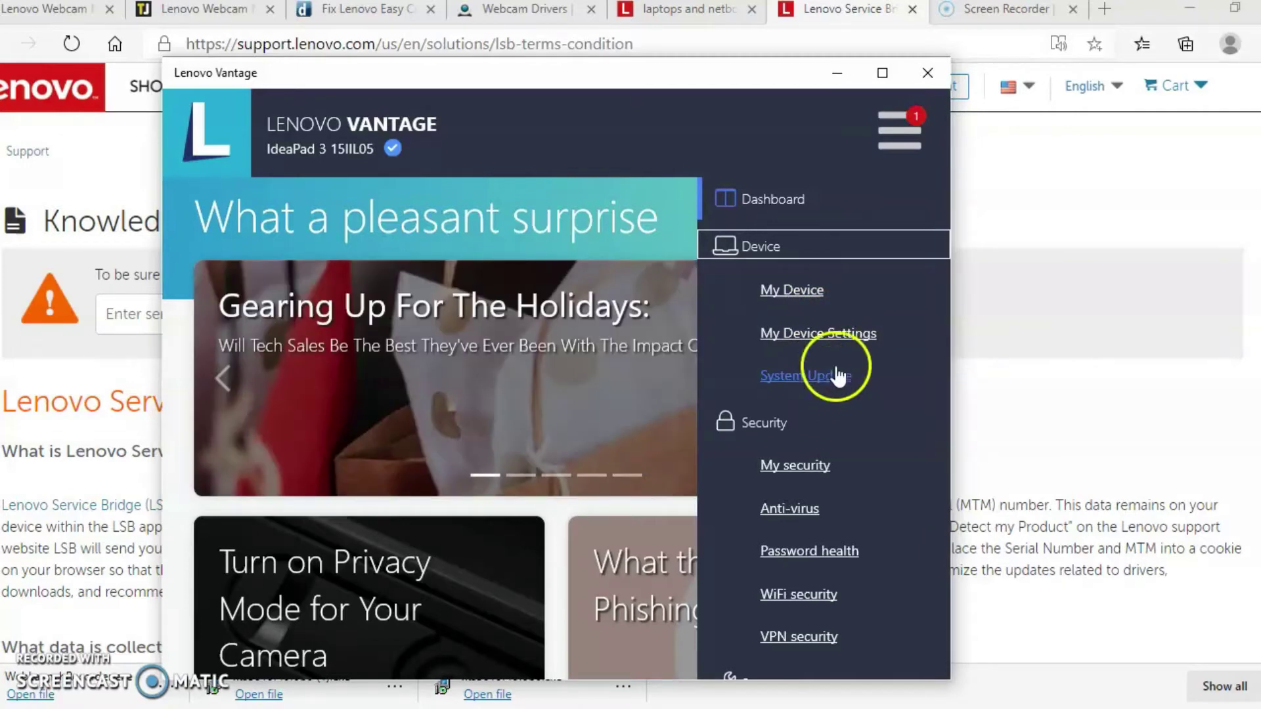
left_click(880, 124)
left_click(882, 73)
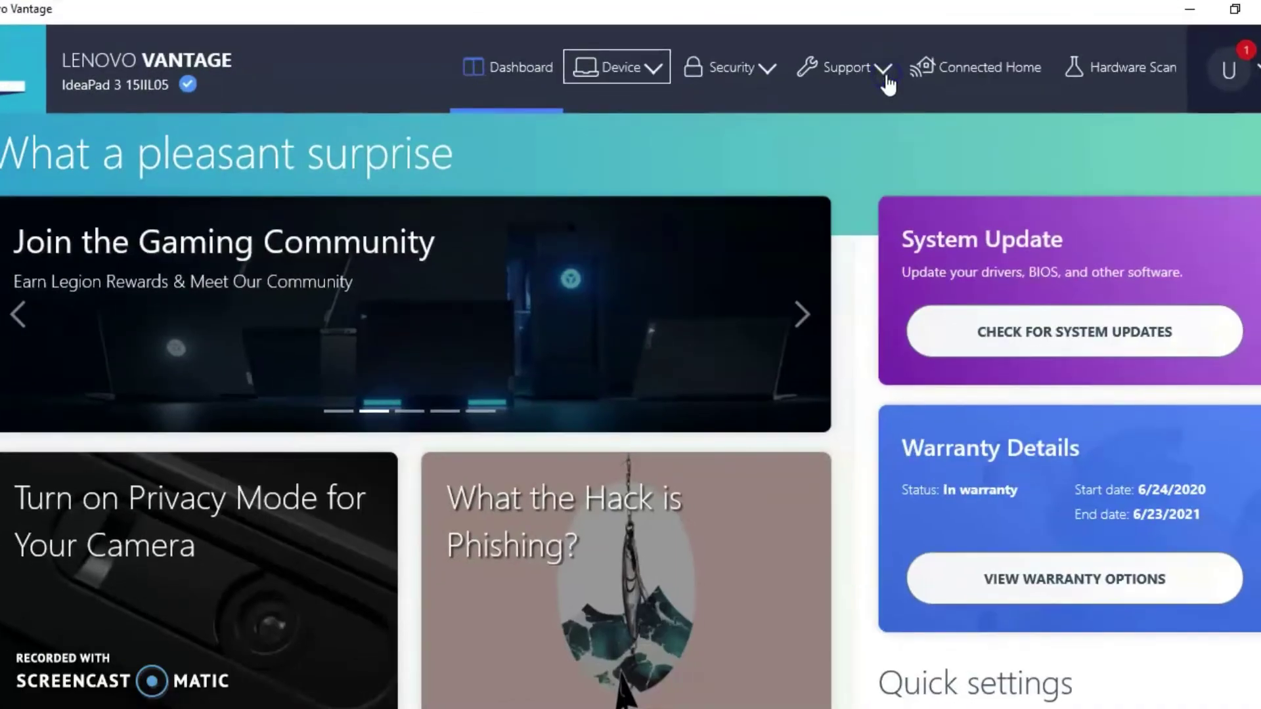
left_click(880, 72)
left_click(671, 151)
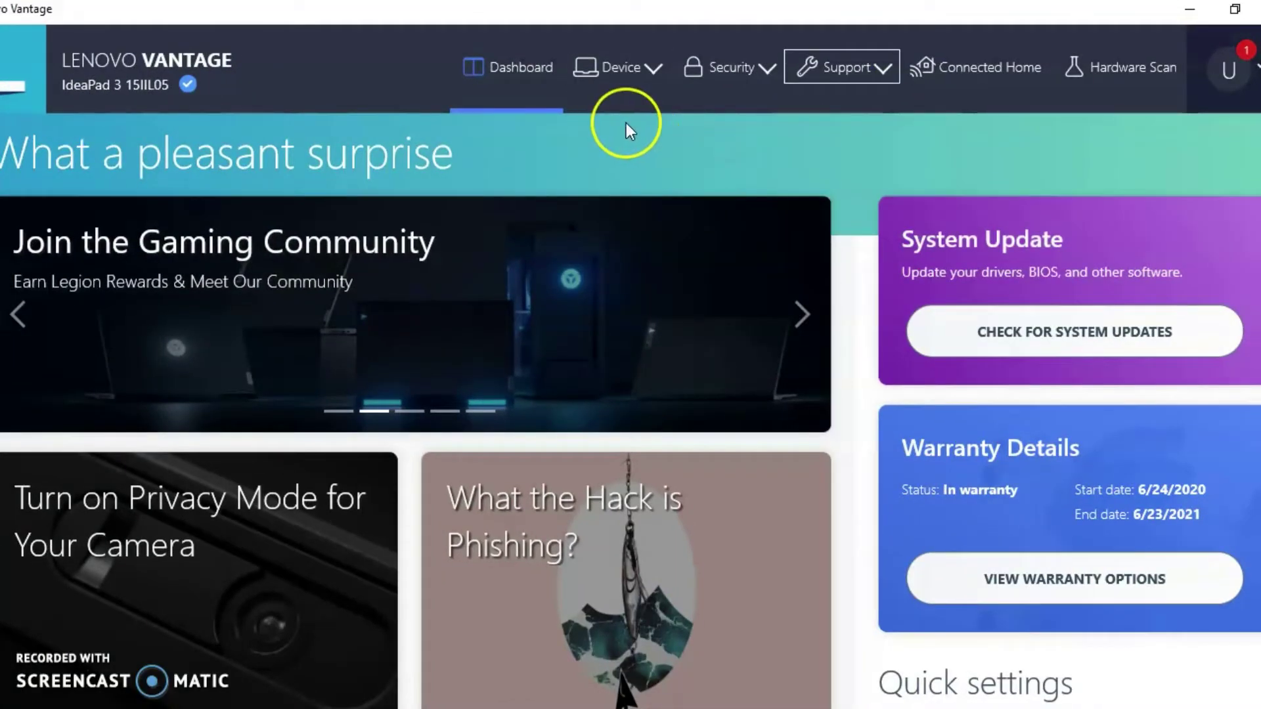
left_click(638, 70)
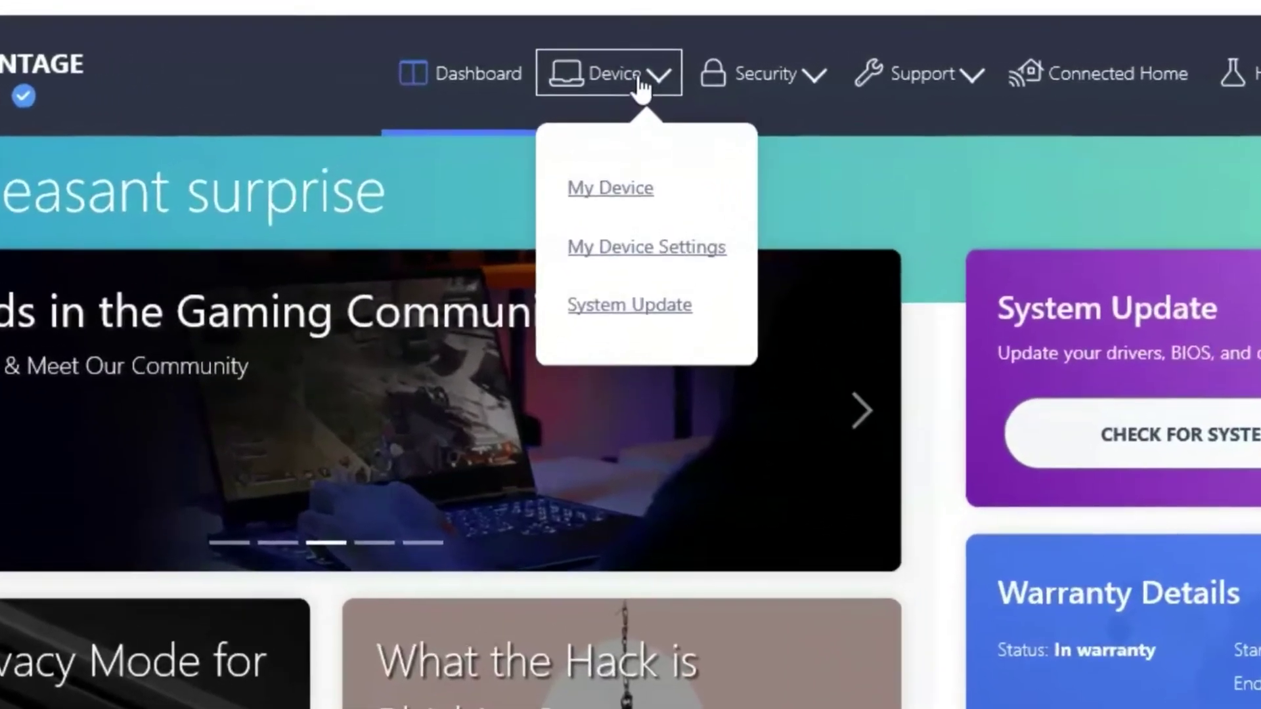
left_click(640, 74)
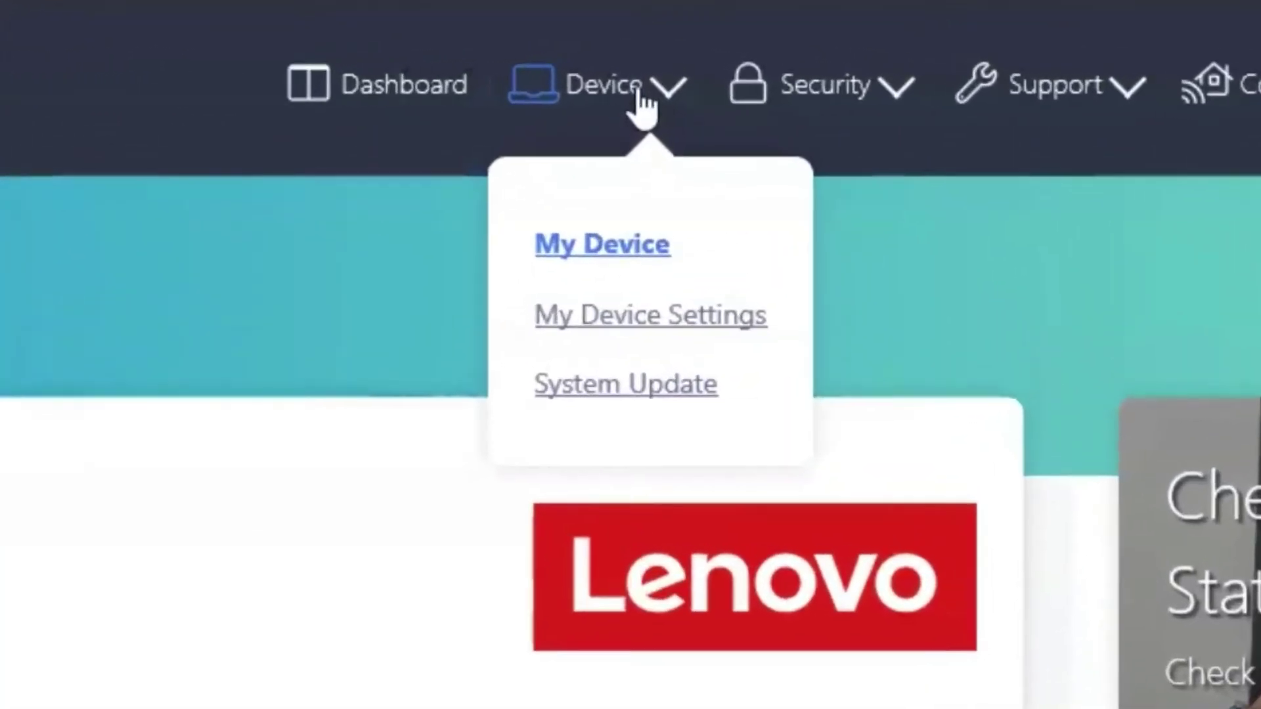
Open My Device Settings and scroll through the Power tab, showing battery at 53%, and back up
left_click(636, 299)
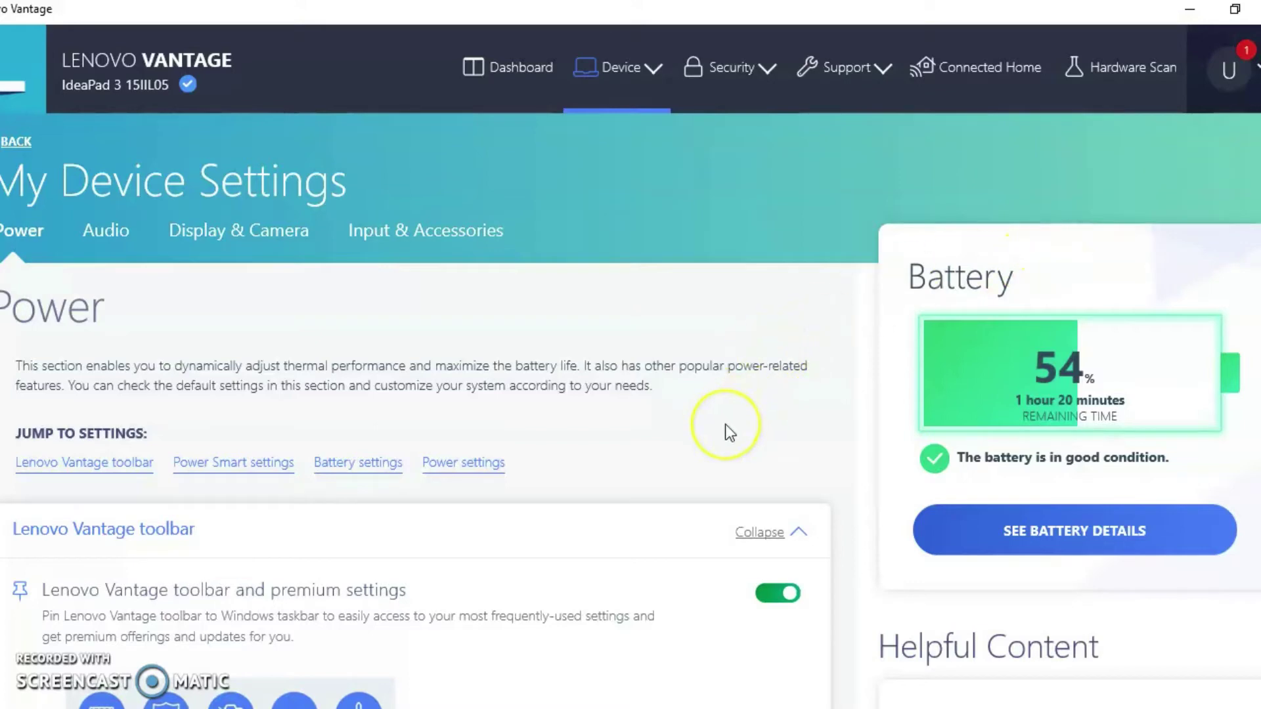
scroll(726, 426, "down", 10)
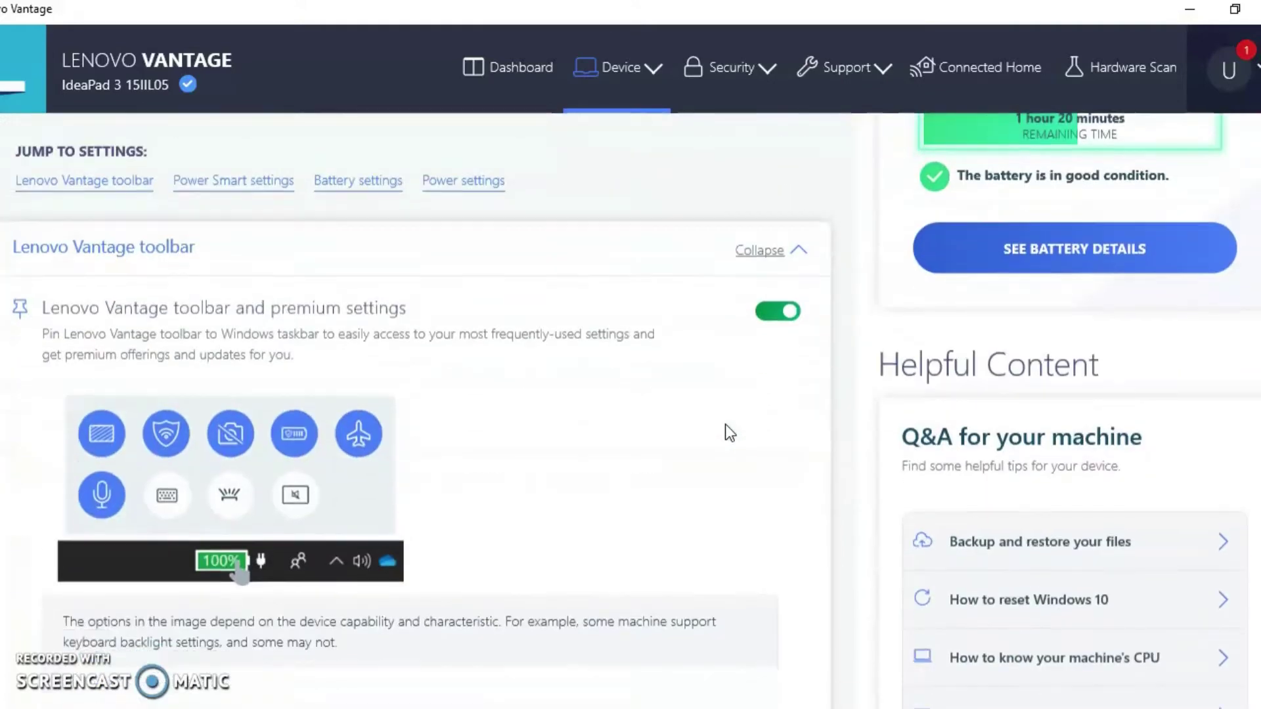
scroll(725, 425, "down", 7)
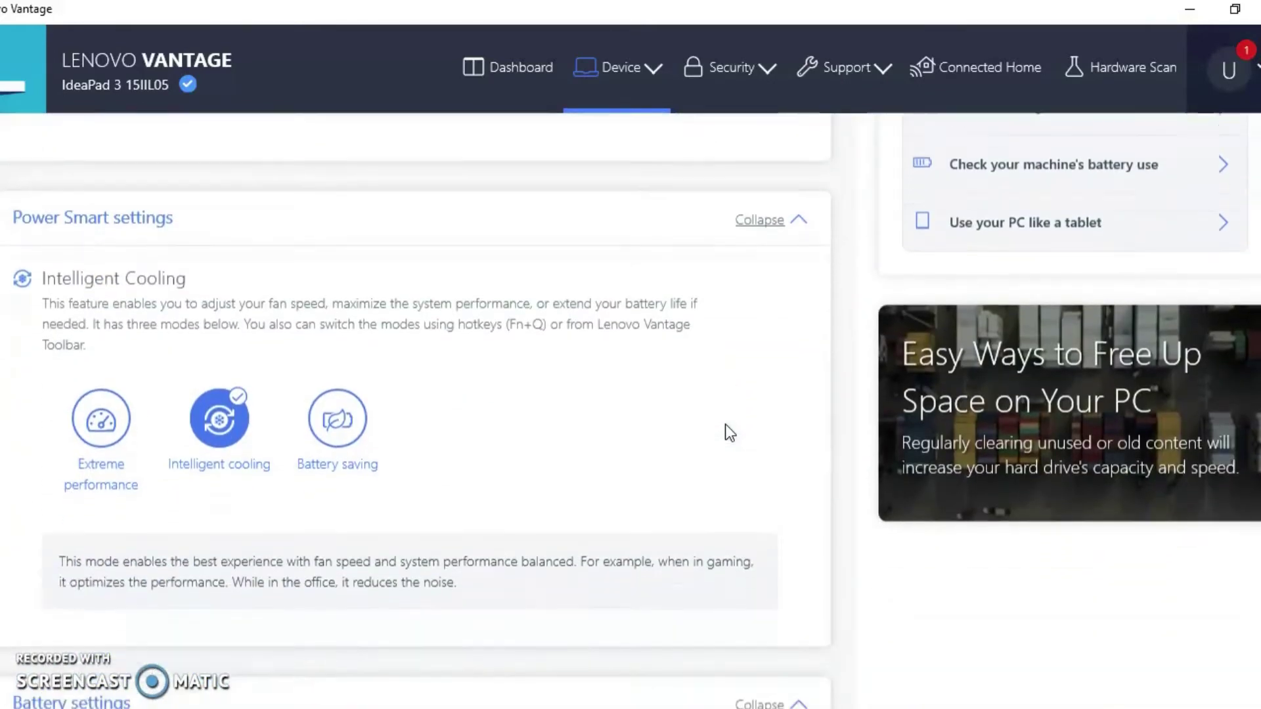
scroll(725, 432, "down", 7)
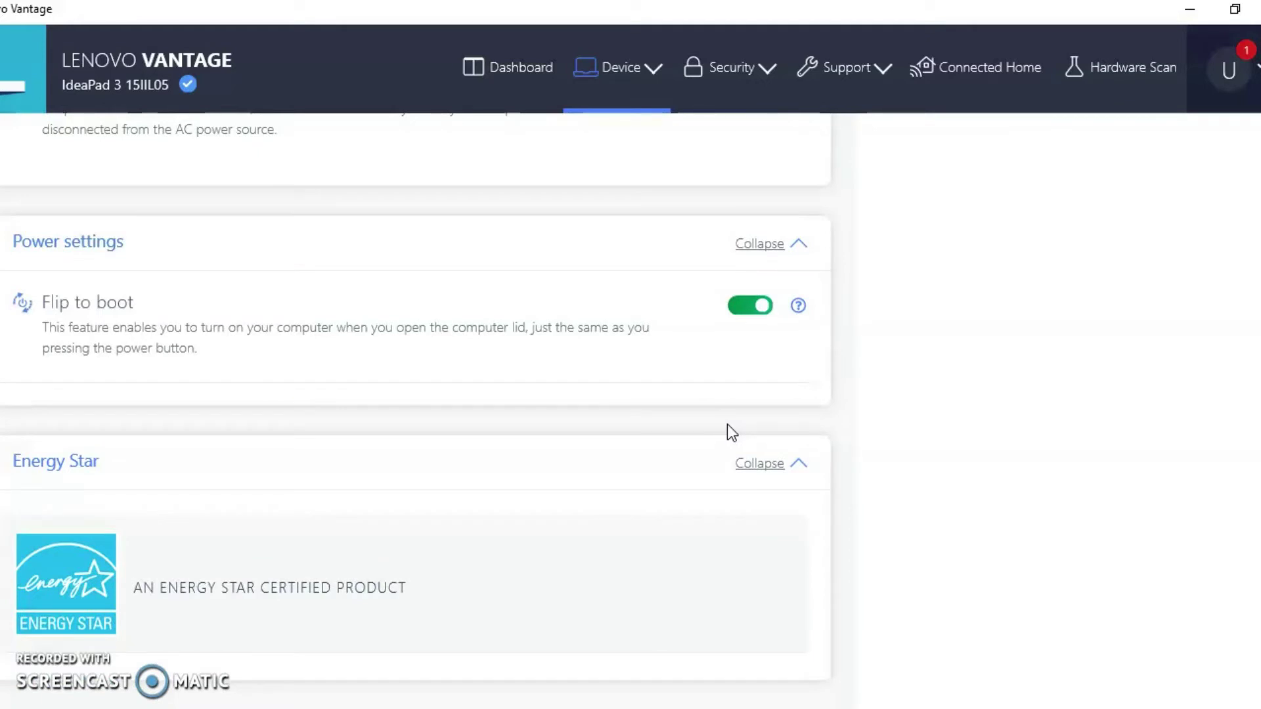
scroll(728, 425, "up", 2)
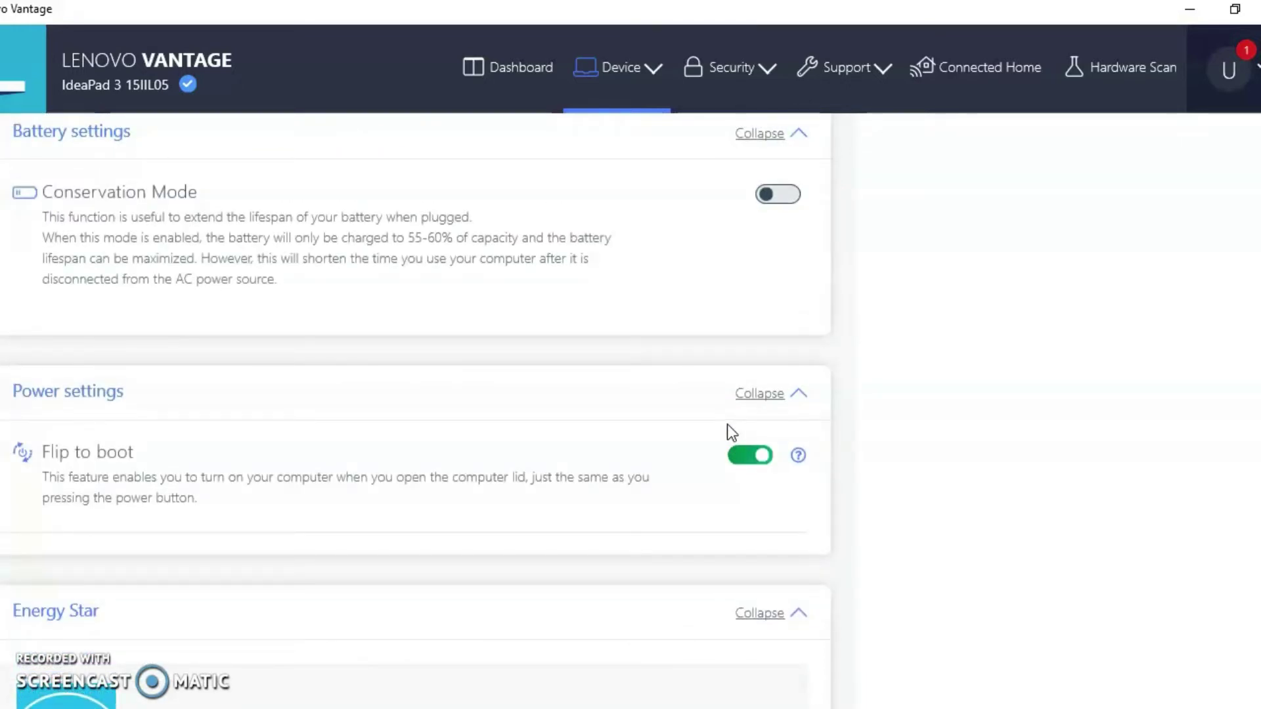
scroll(727, 427, "up", 10)
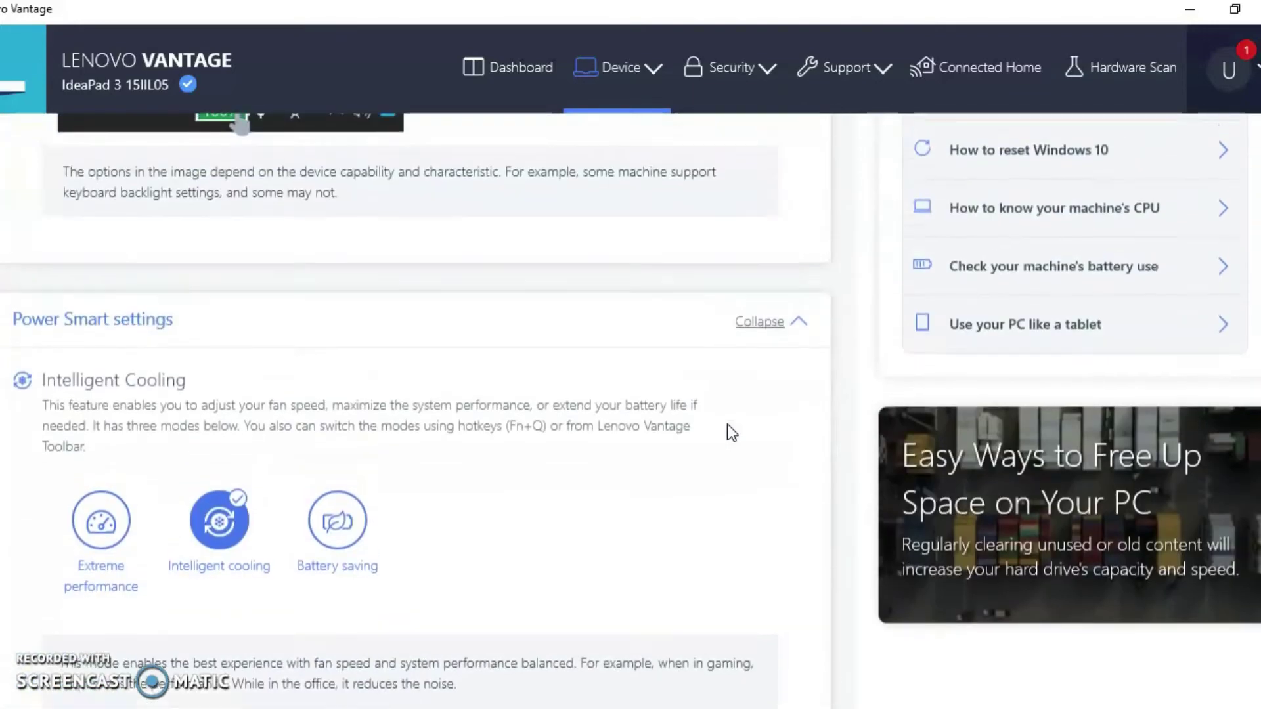
scroll(731, 434, "up", 10)
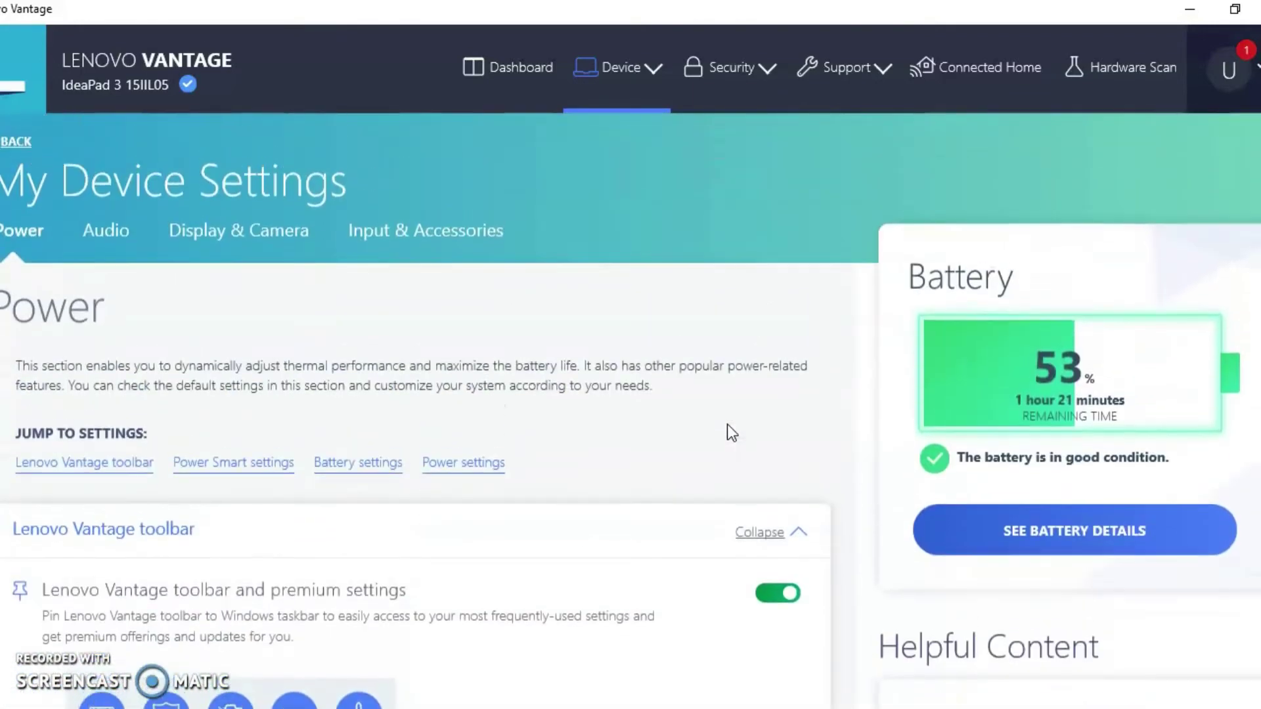
In Display & Camera settings, toggle Camera Privacy Mode off and on twice, leaving it on
left_click(227, 230)
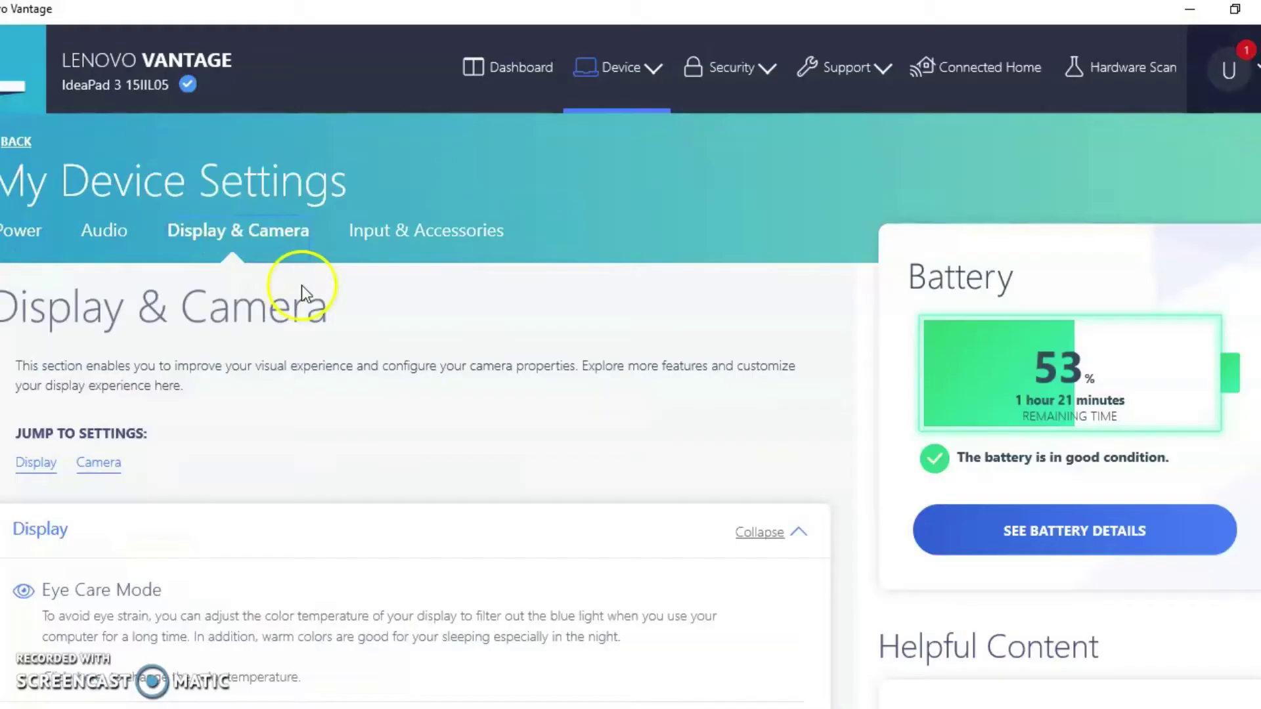
scroll(361, 340, "down", 8)
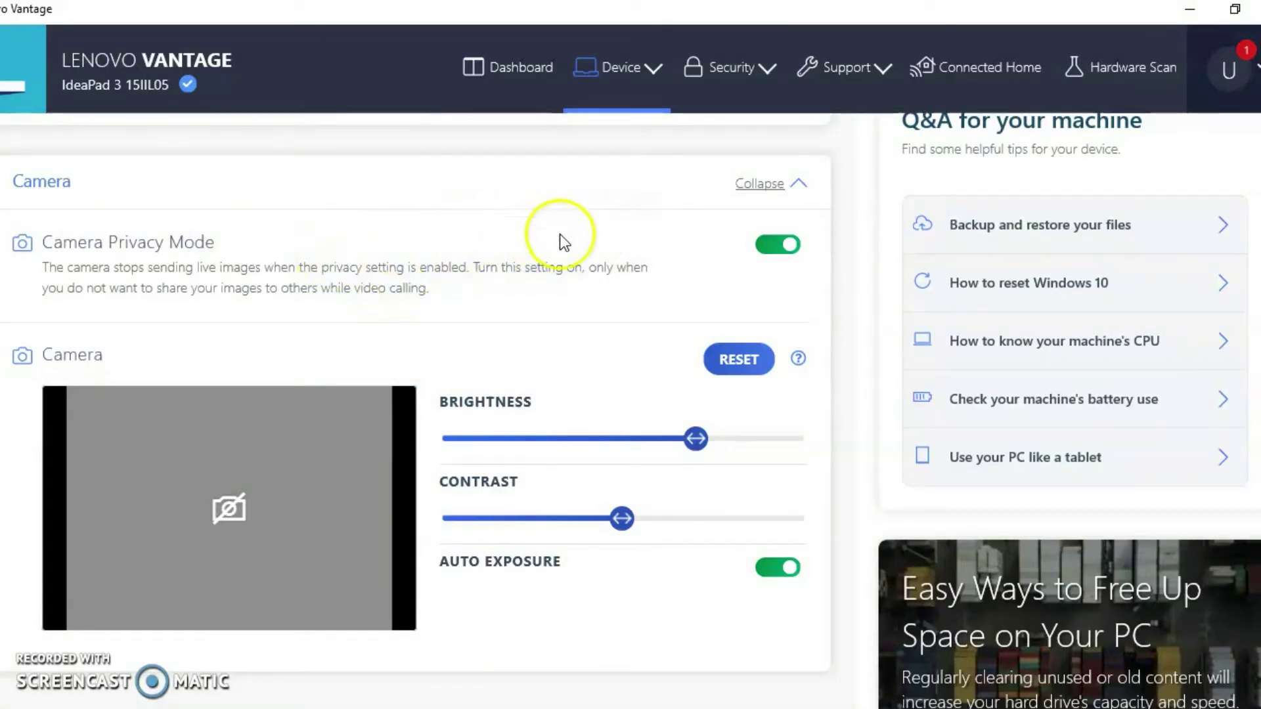
left_click(793, 248)
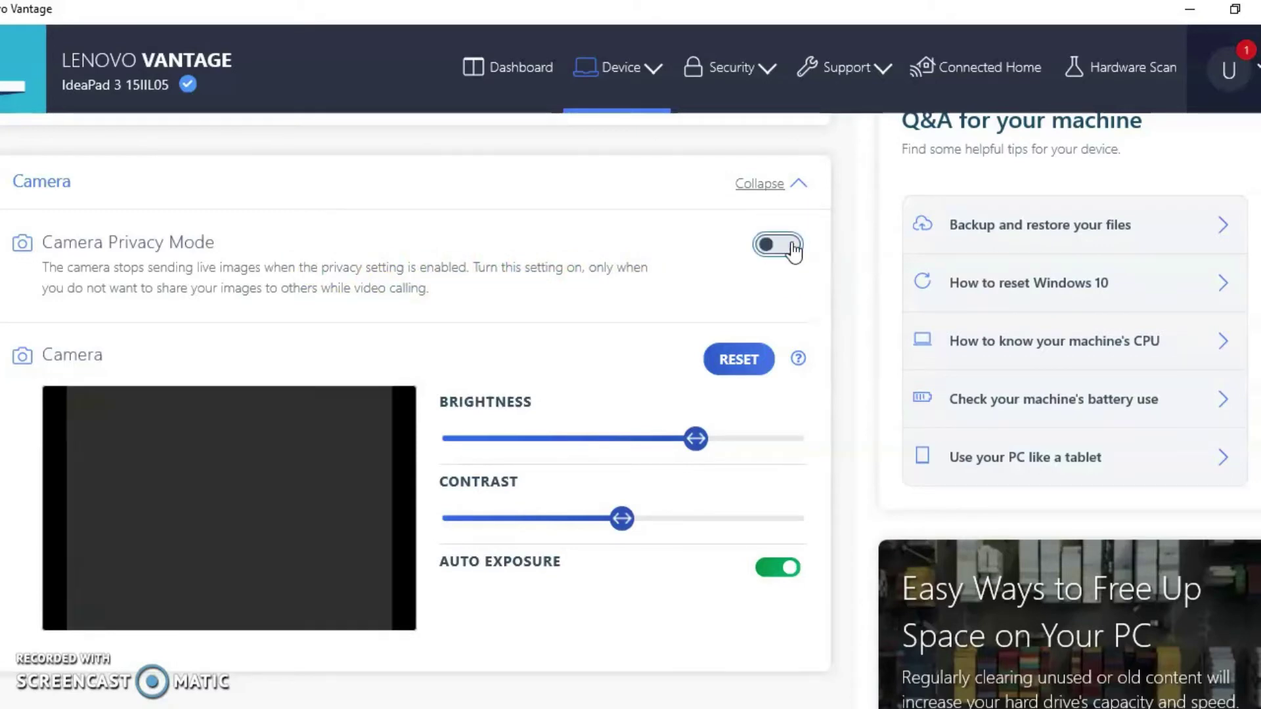
left_click(794, 249)
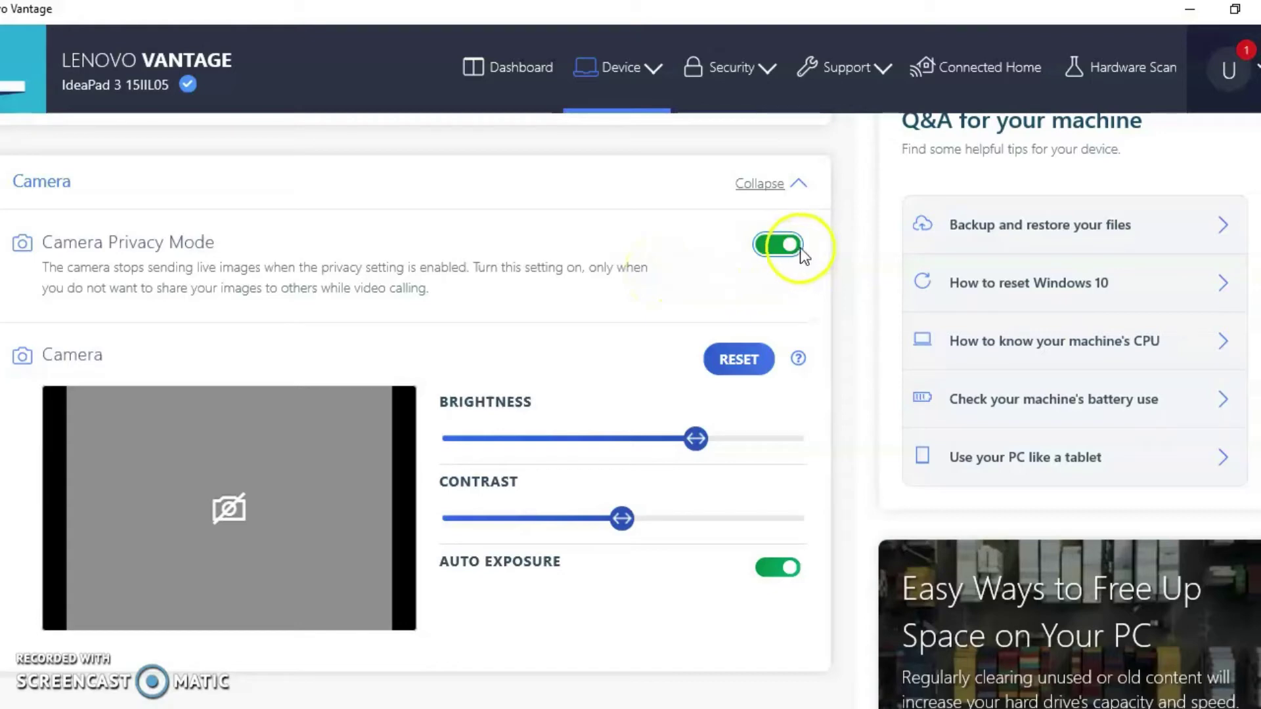
left_click(774, 251)
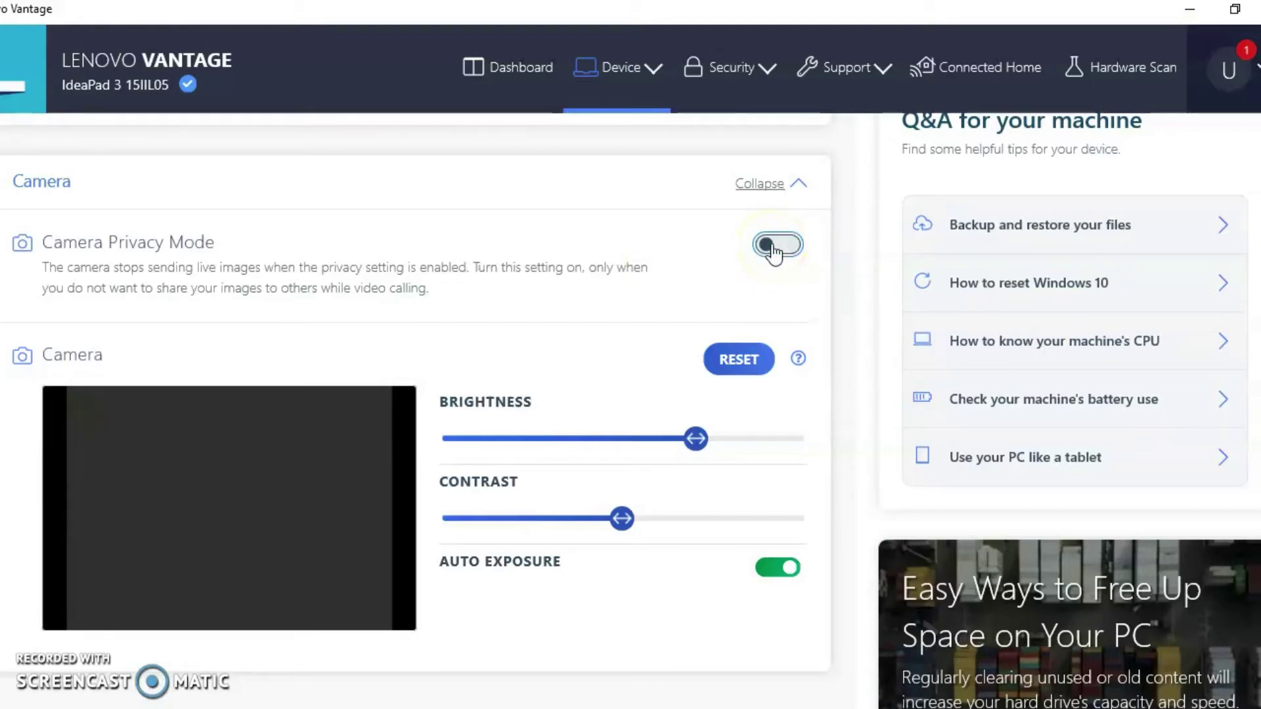
left_click(774, 251)
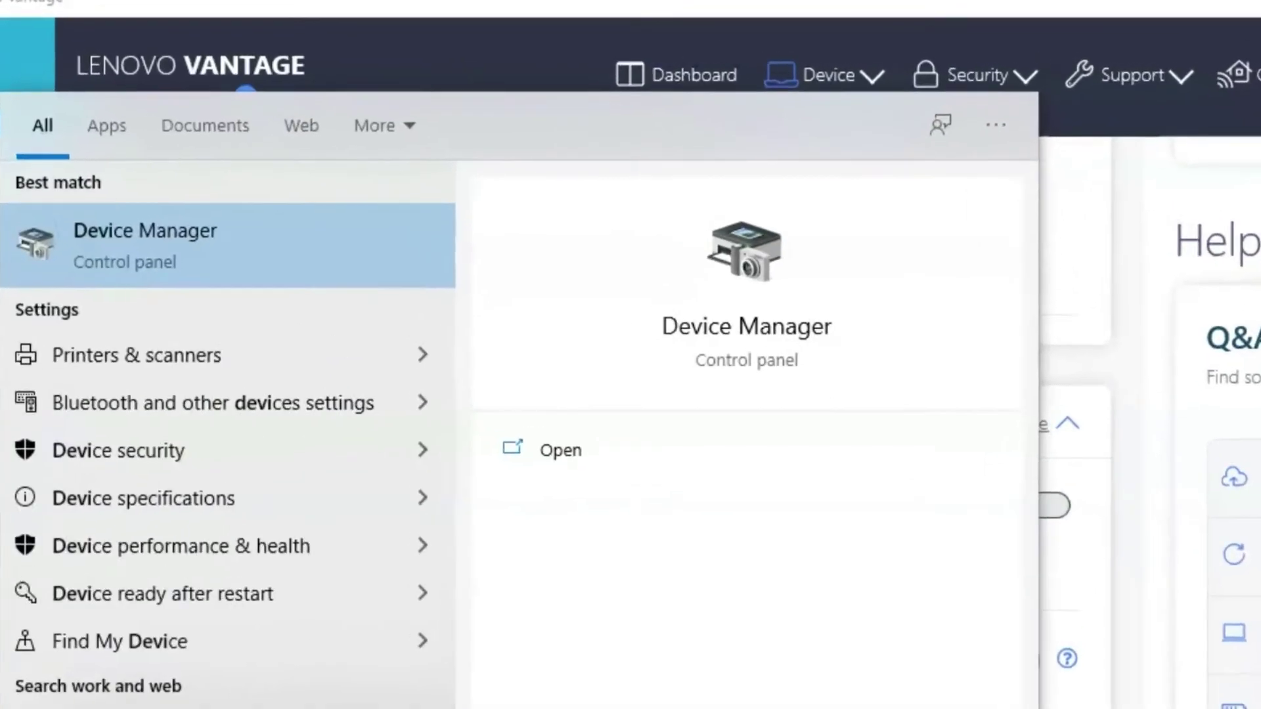
Open Device Manager, expand Cameras to see Integrated Camera, and inspect the Cameras category properties
key("Return")
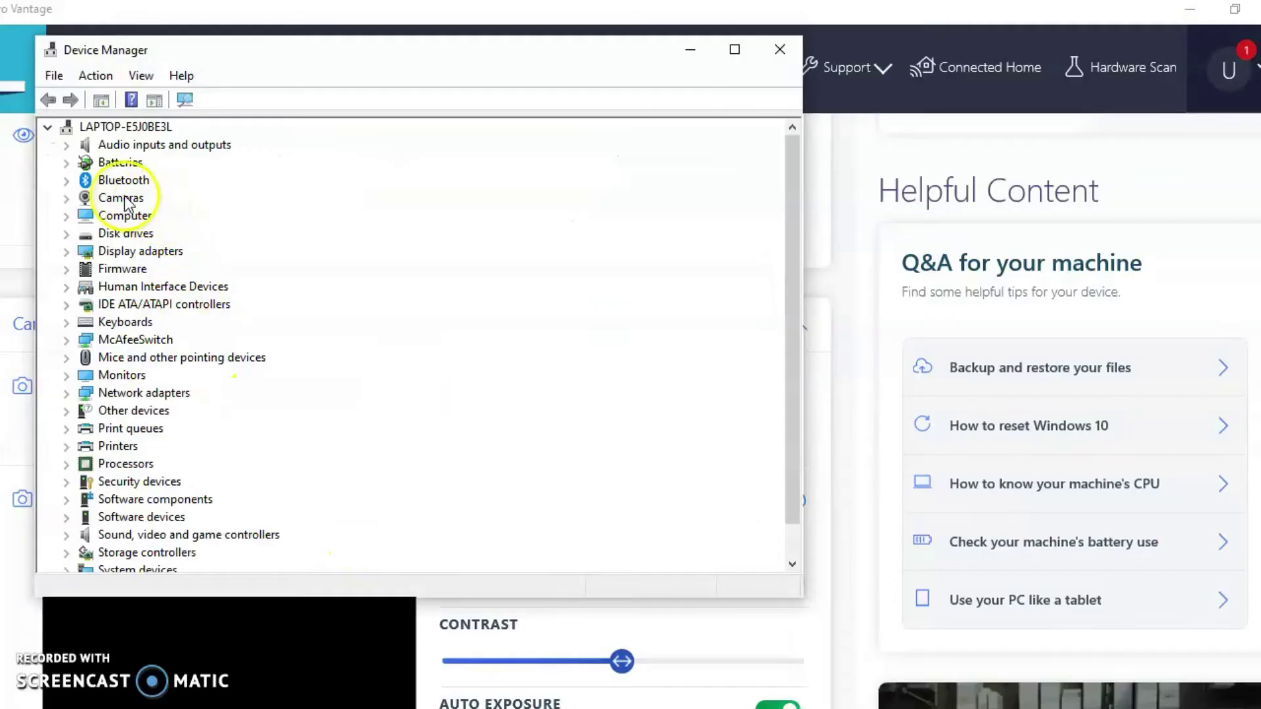
left_click(123, 199)
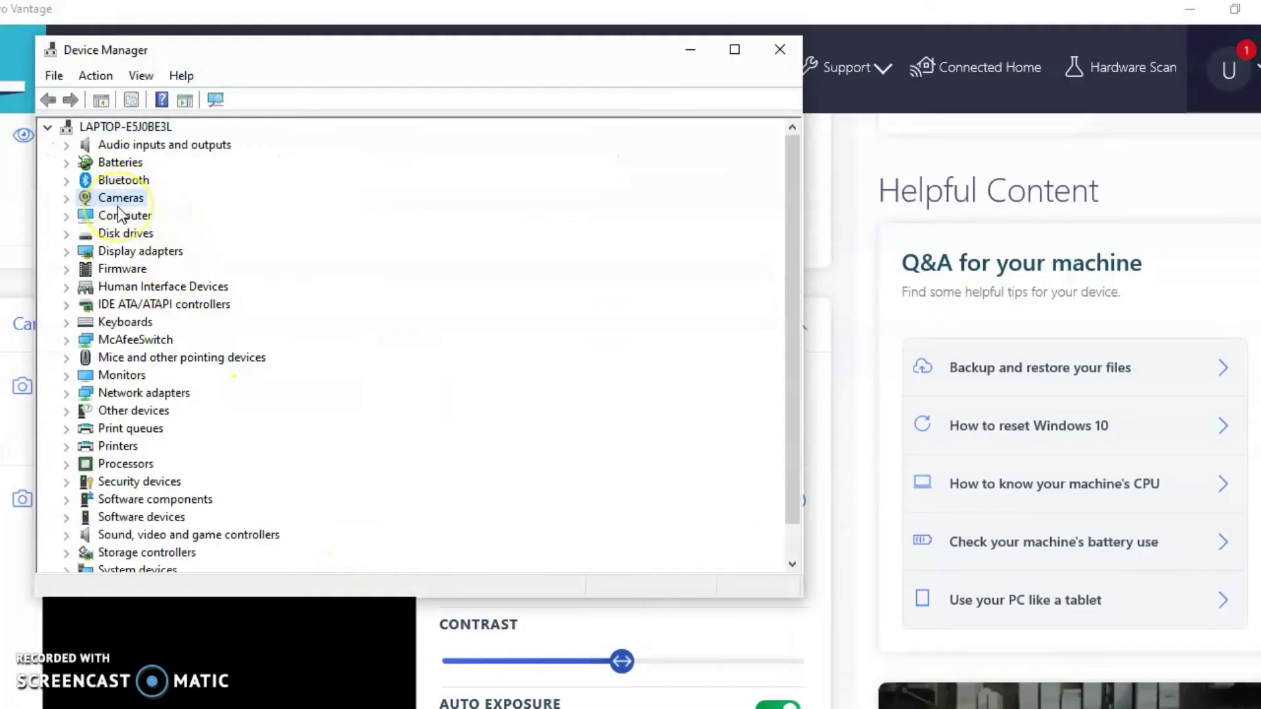
double_click(122, 199)
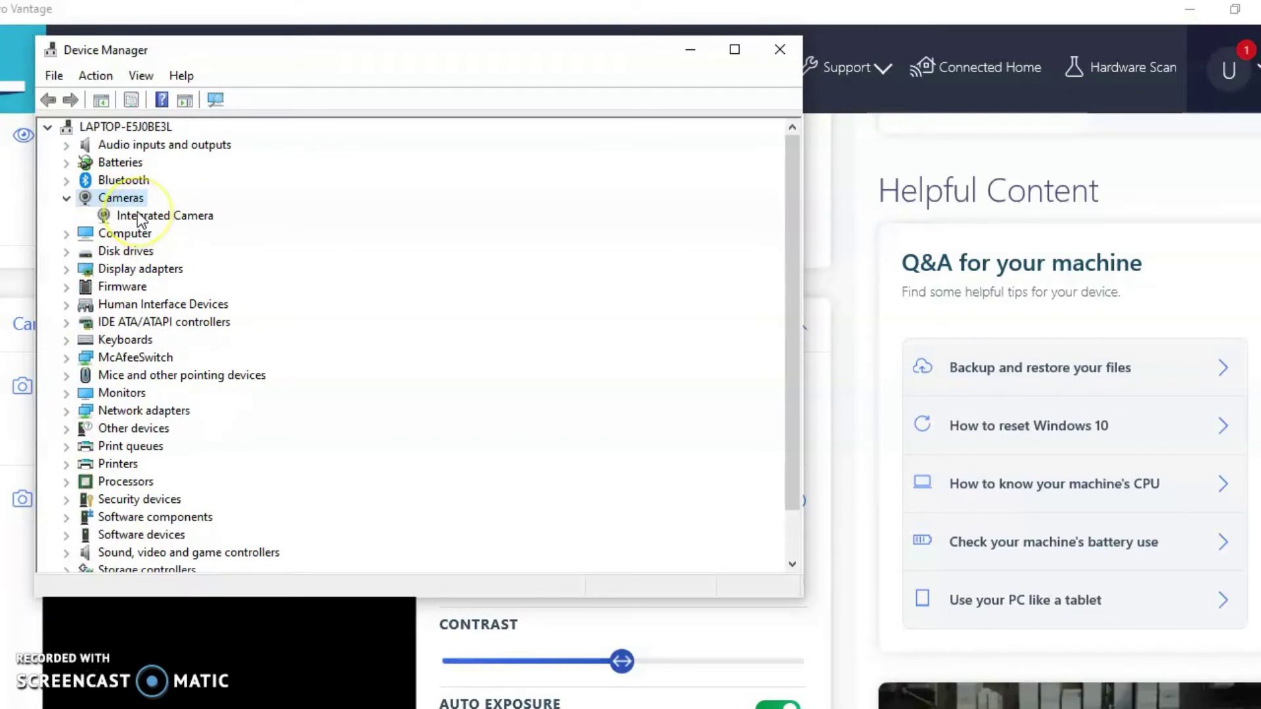
double_click(129, 199)
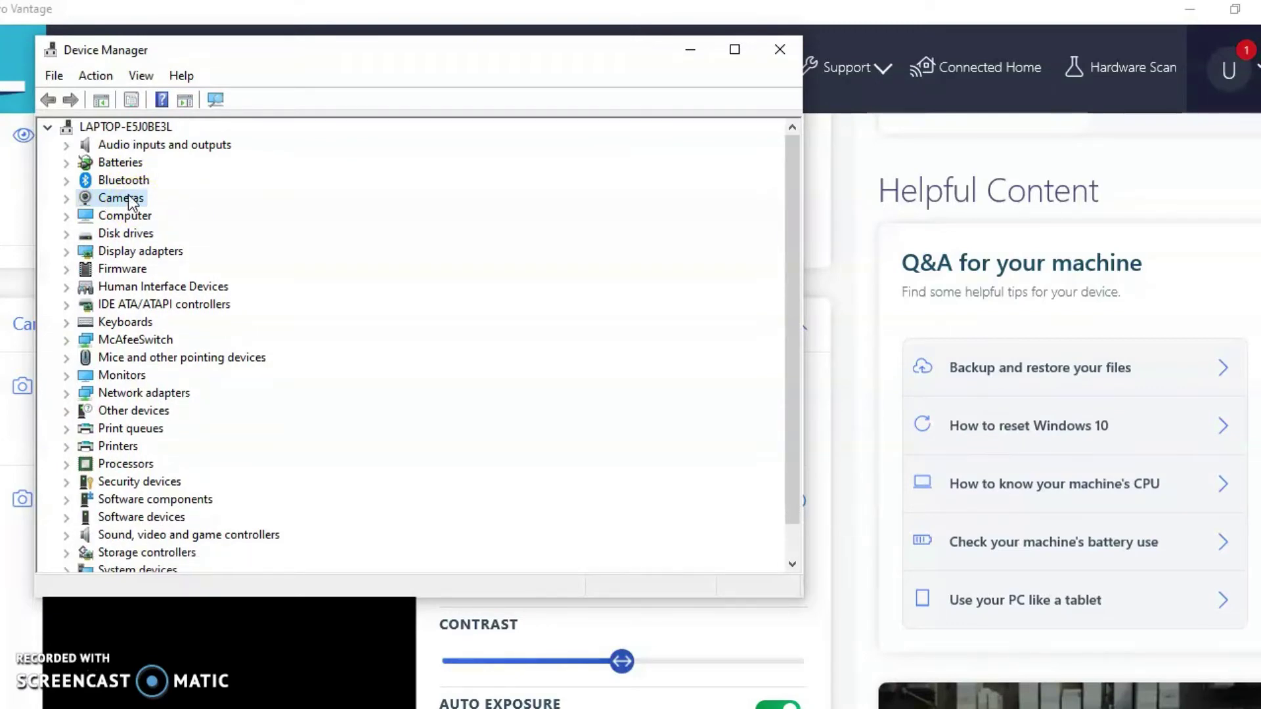
right_click(128, 194)
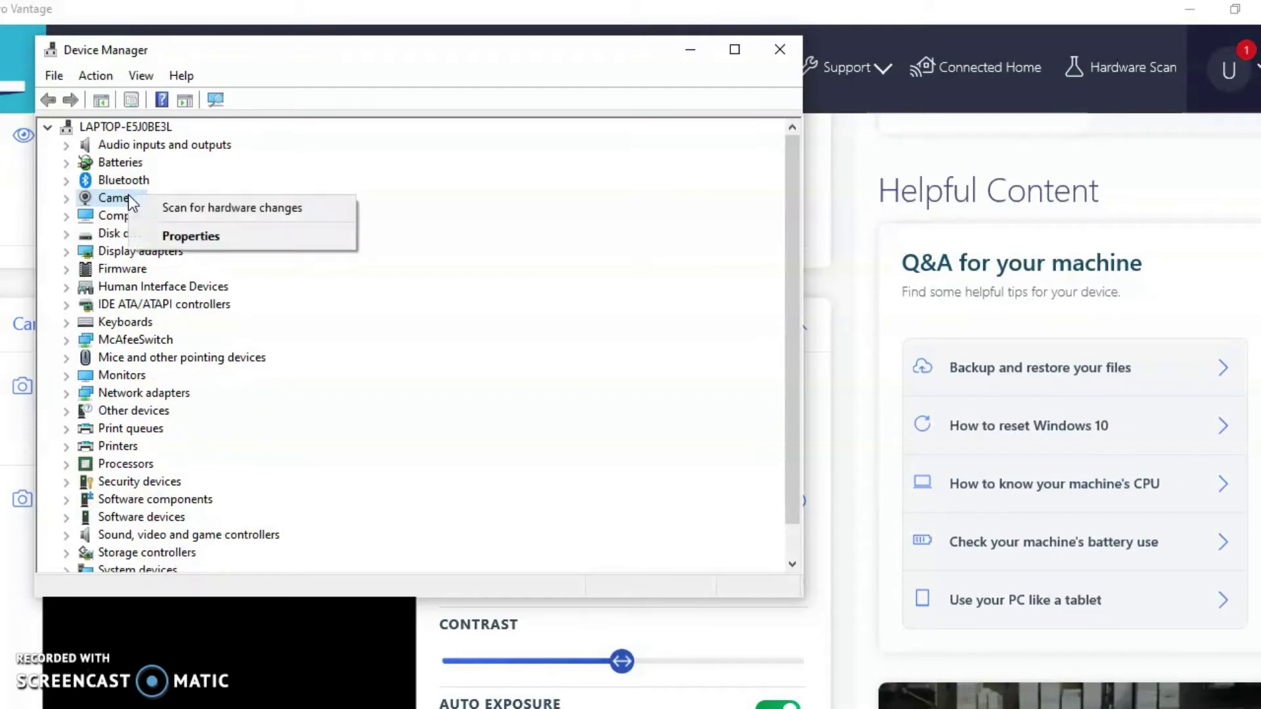
left_click(177, 236)
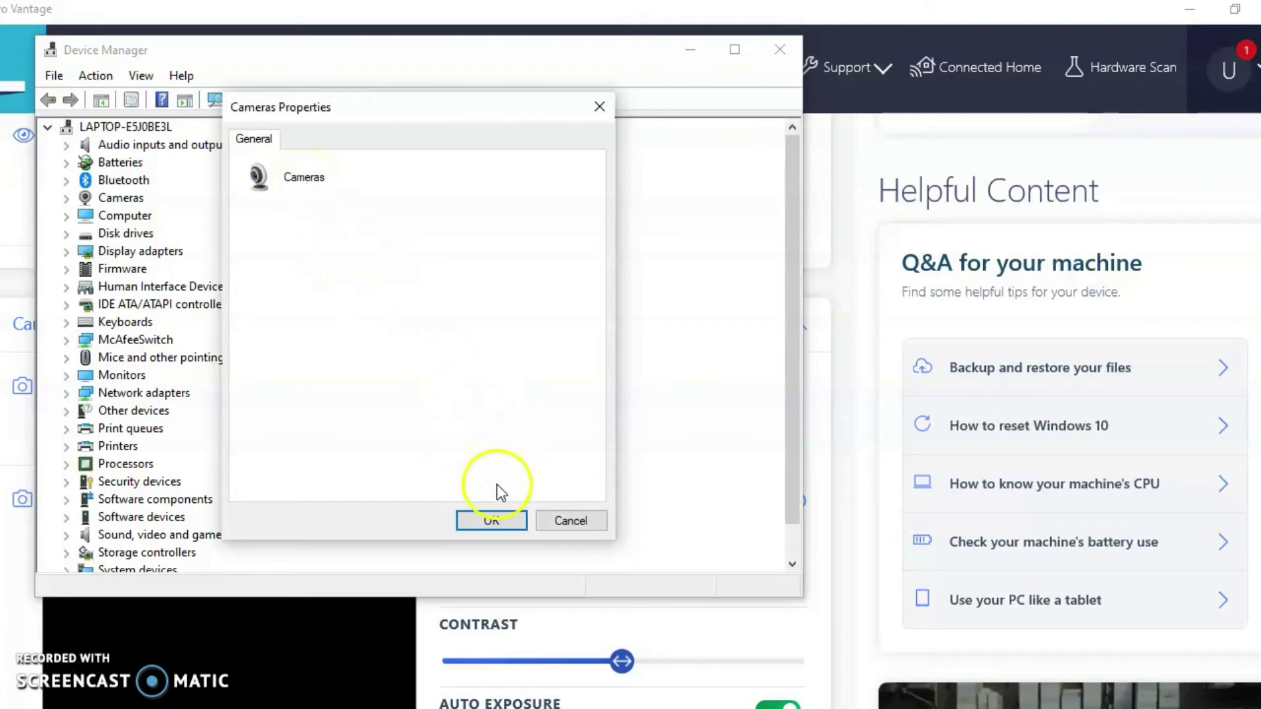
left_click(494, 520)
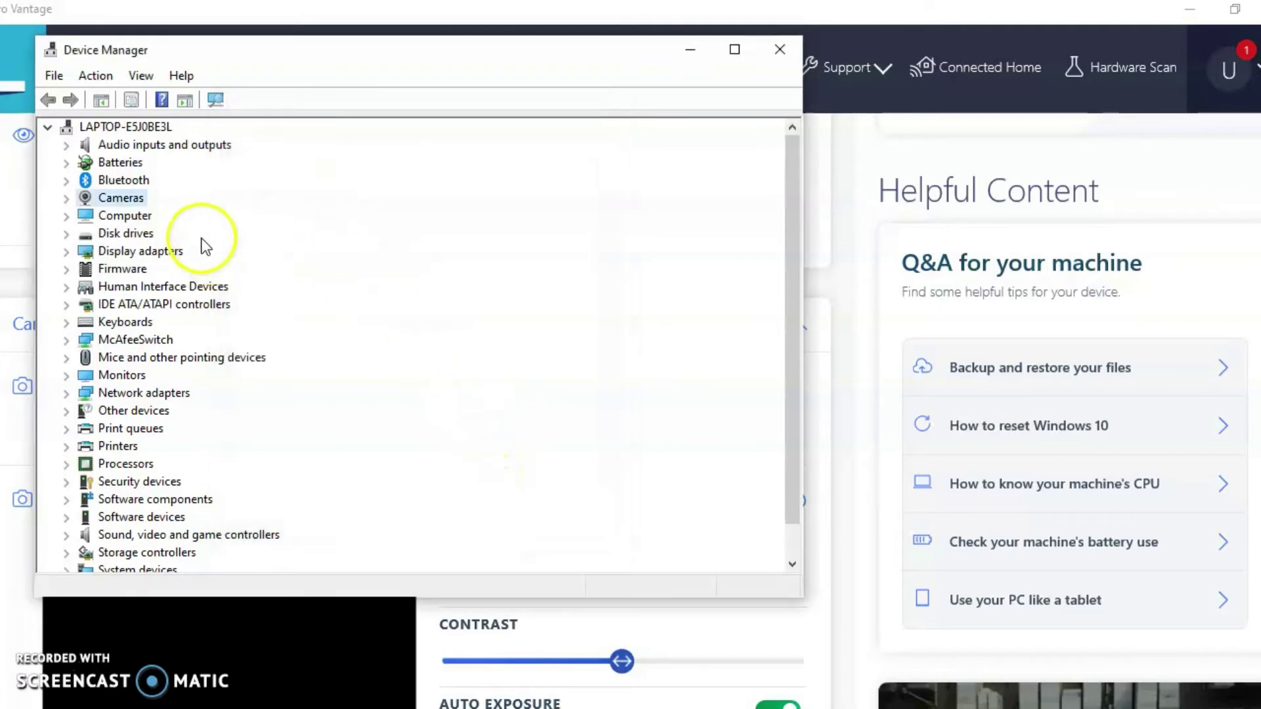
Expand Cameras and open the Integrated Camera's Properties
double_click(118, 198)
left_click(149, 220)
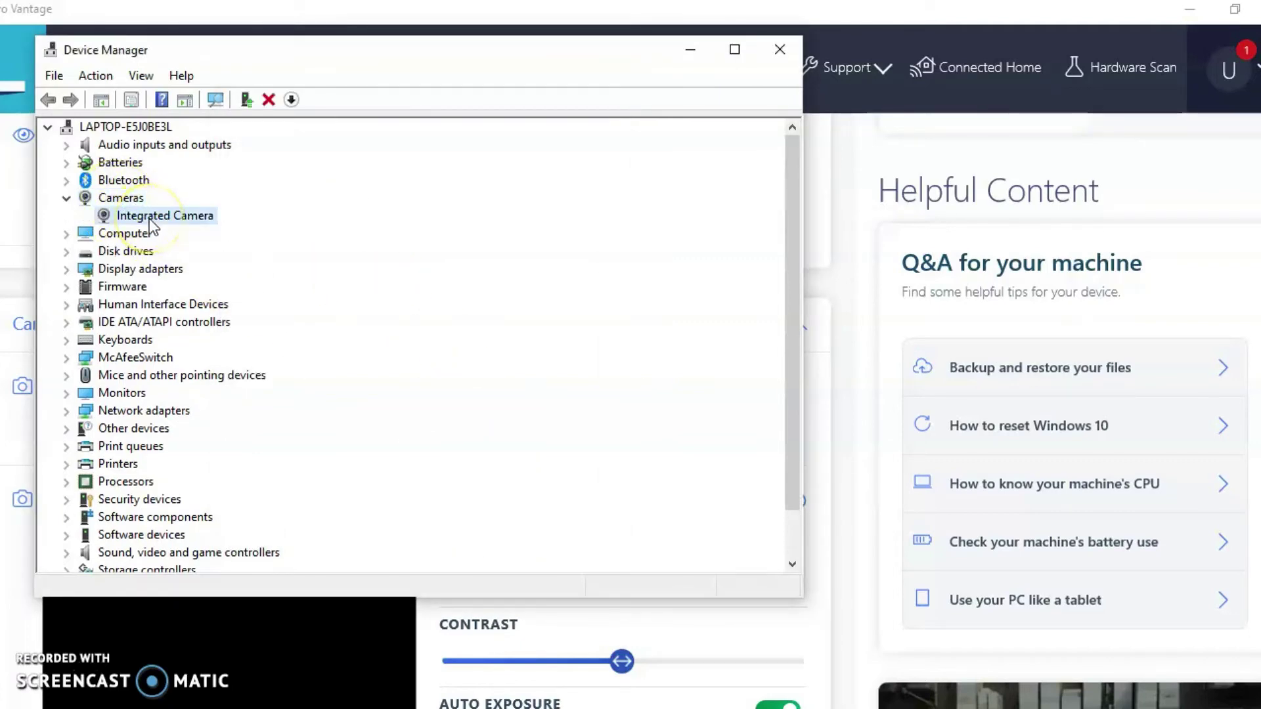
right_click(148, 218)
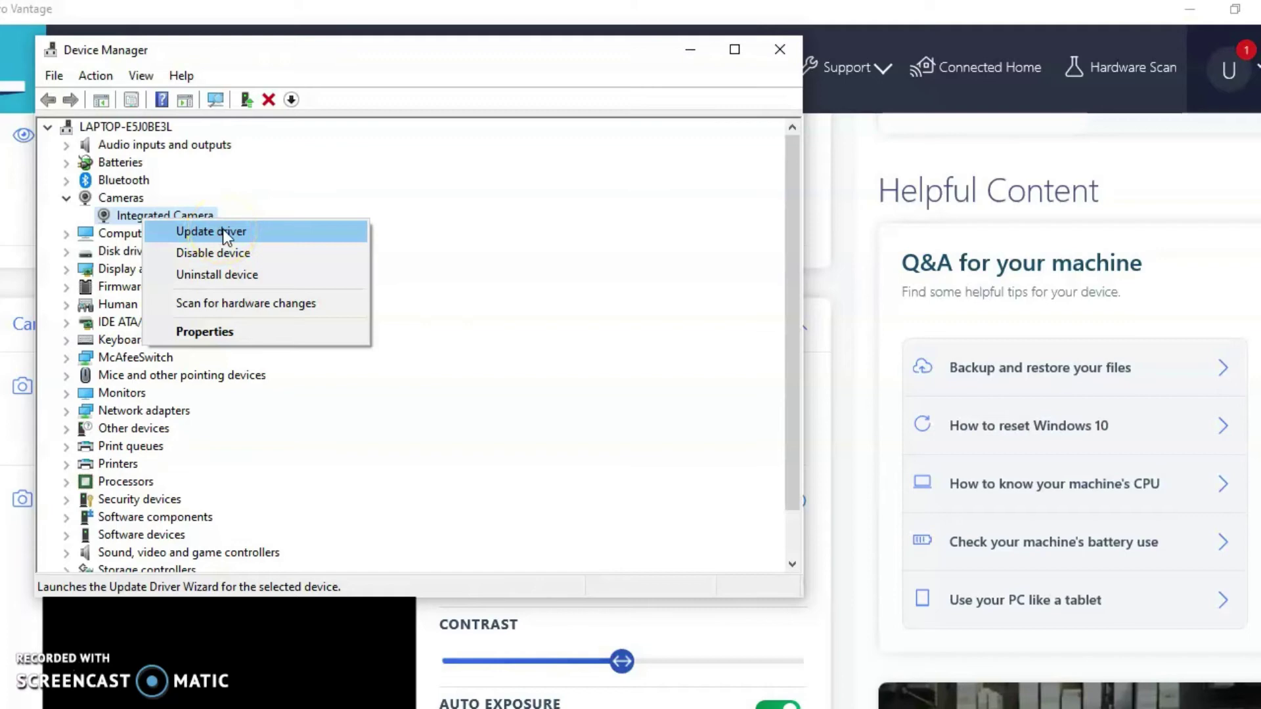
left_click(222, 331)
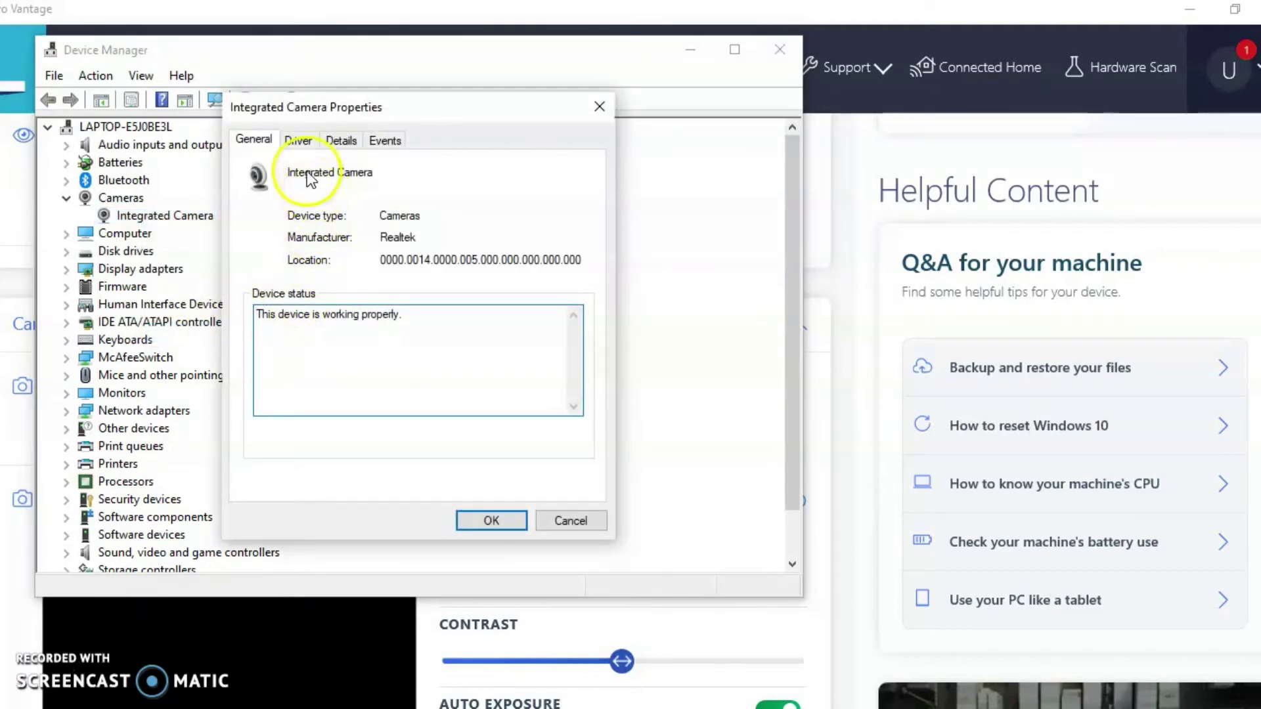
Browse the Driver, Details, Events and General tabs, ending on Driver (Realtek, 10.0.19041.20138)
left_click(302, 140)
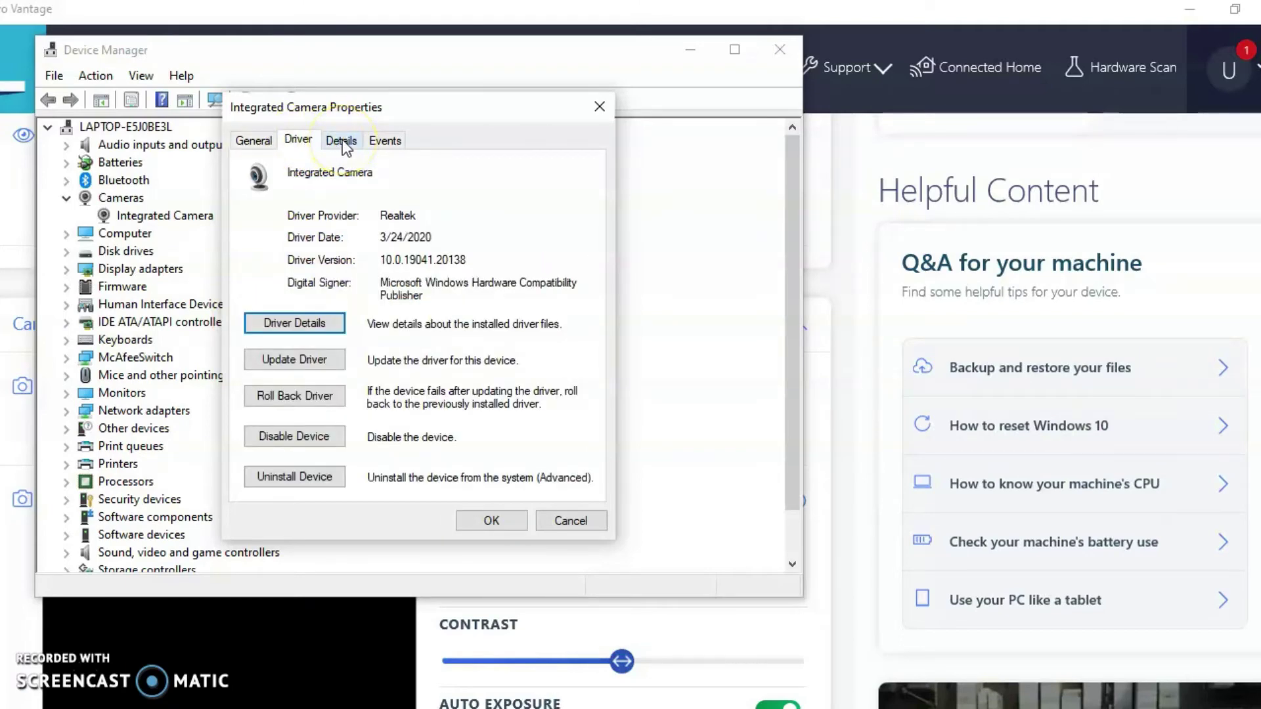
left_click(342, 142)
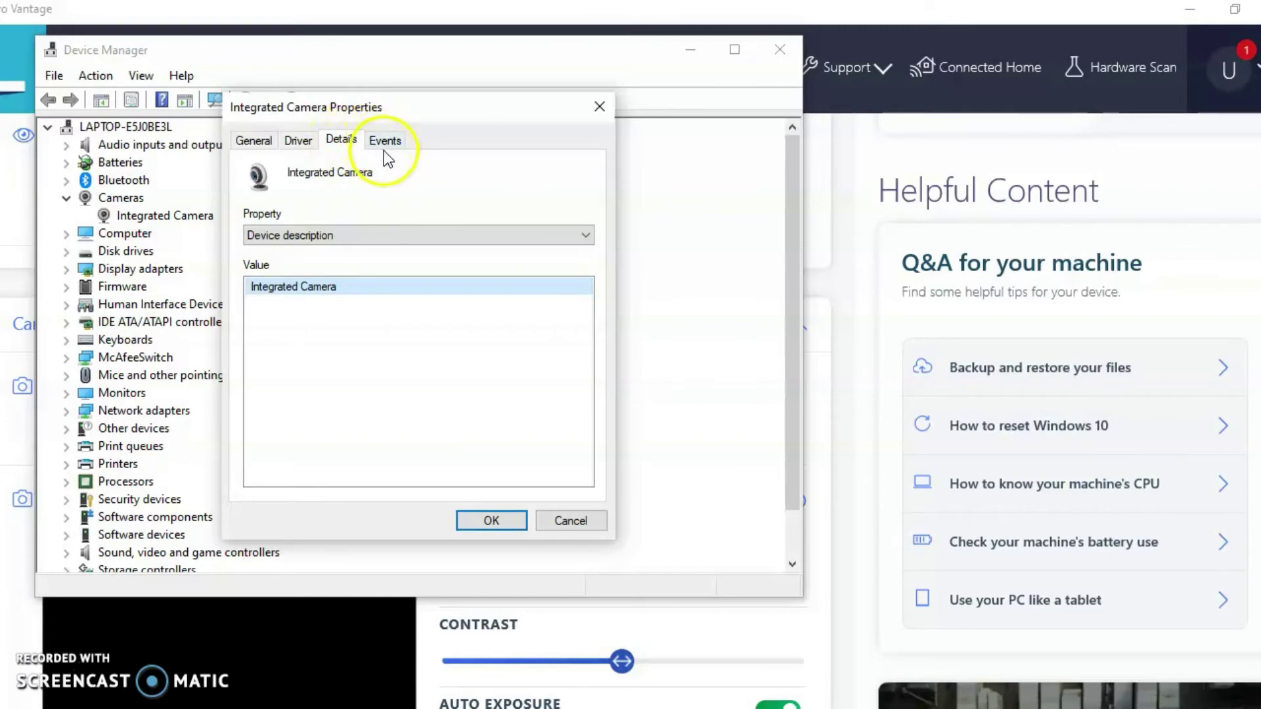
left_click(384, 145)
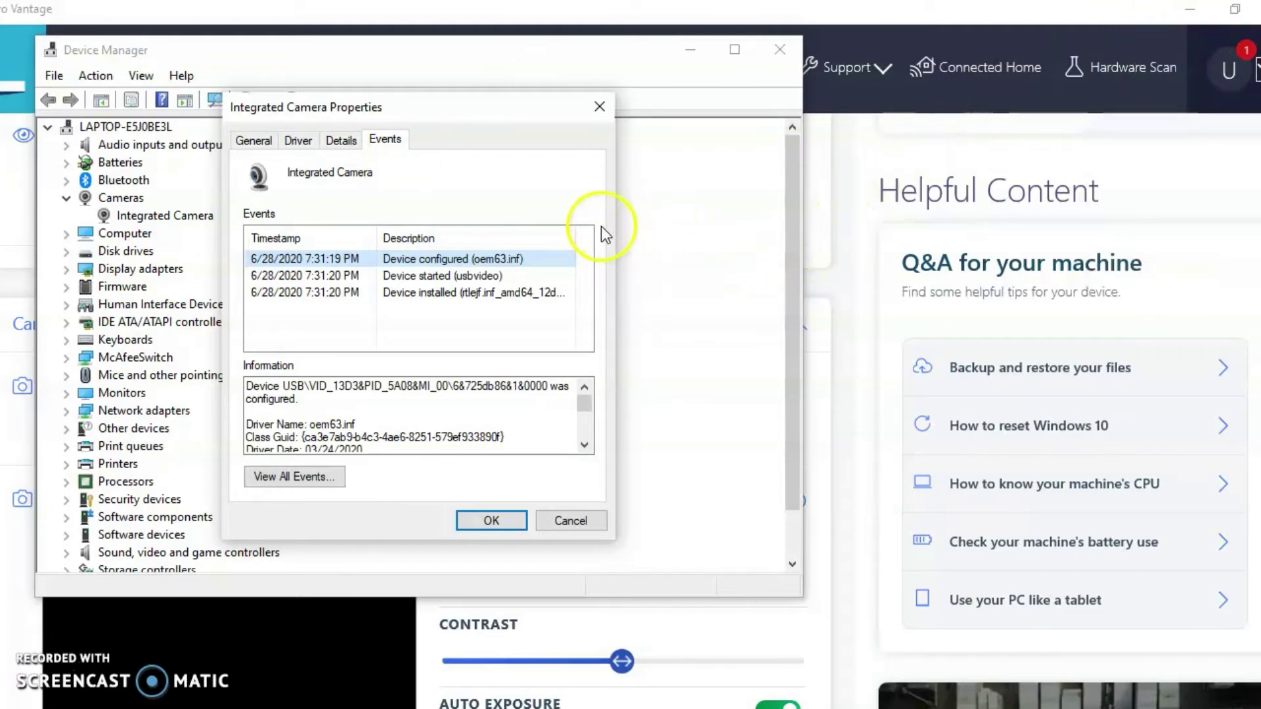
left_click(333, 144)
left_click(295, 142)
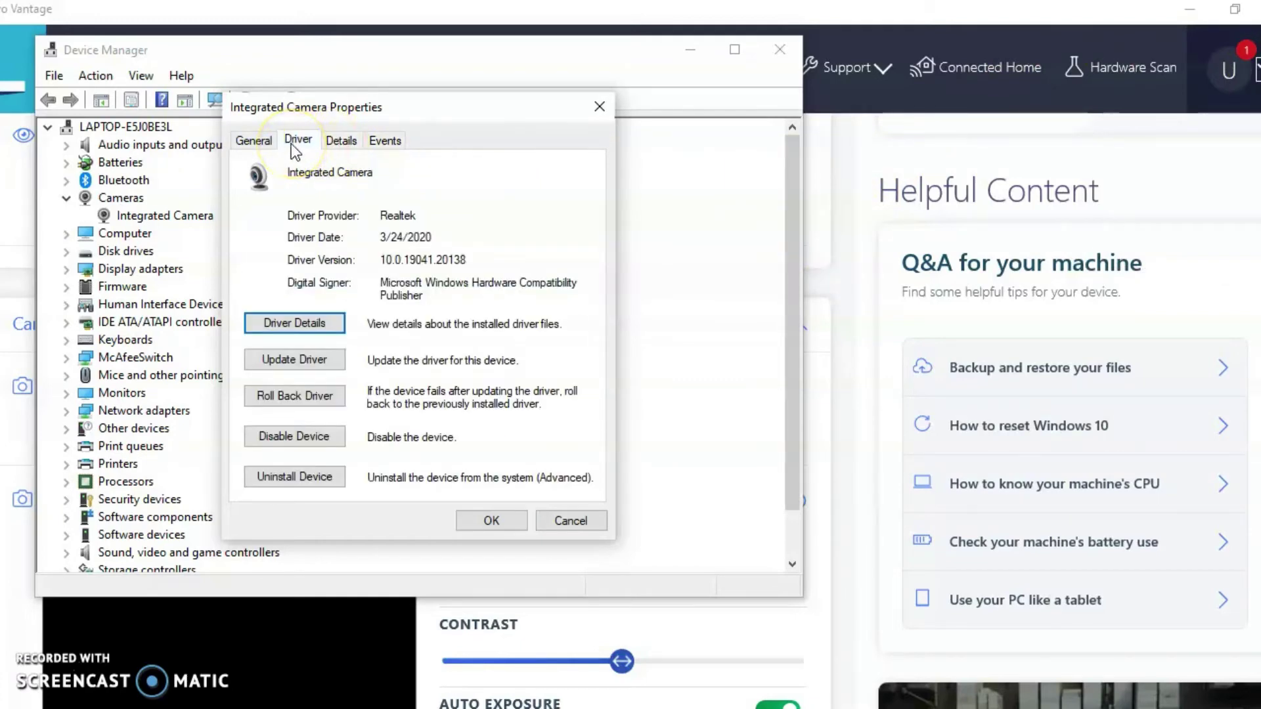
left_click(266, 143)
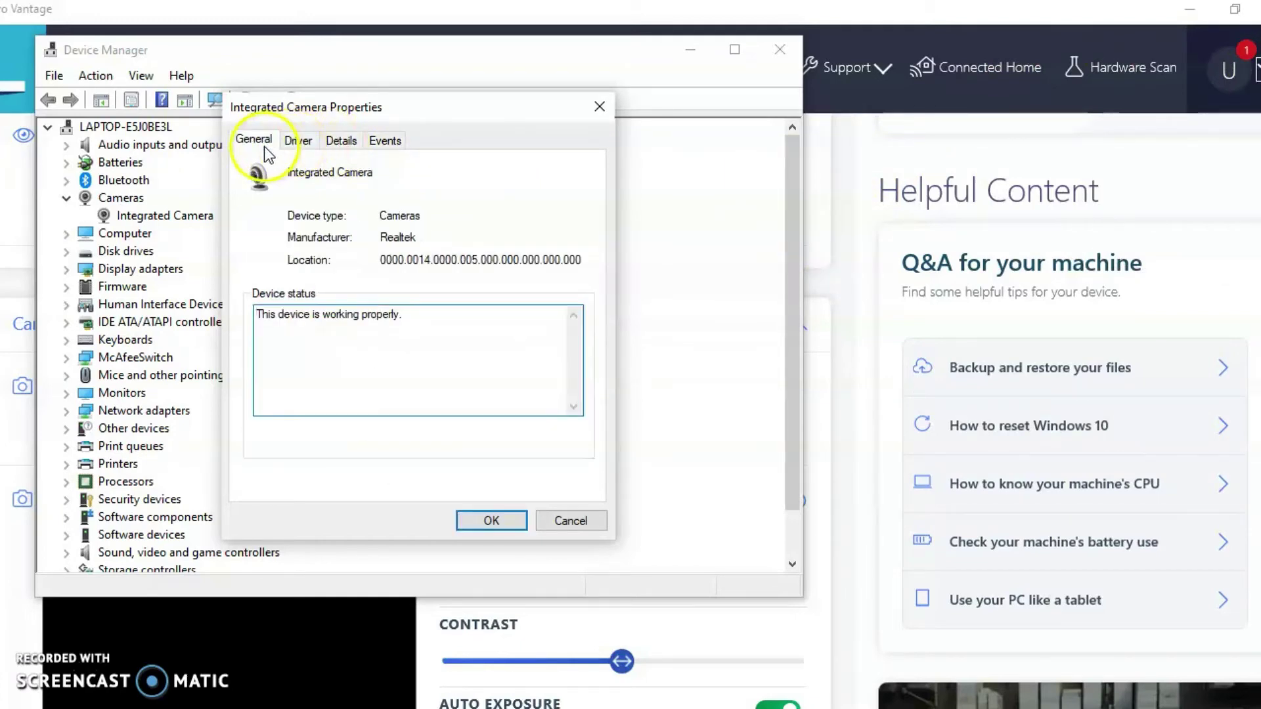
left_click(305, 141)
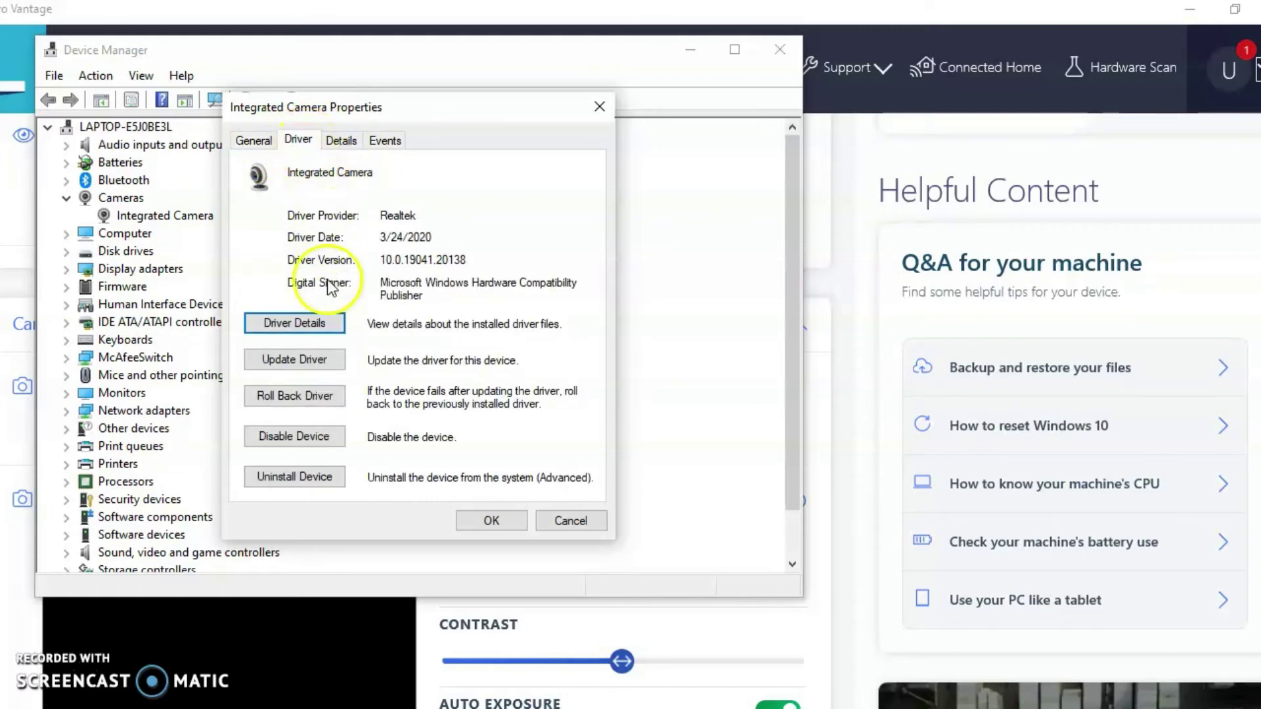
Uninstall the Integrated Camera with 'Delete the driver software for this device' ticked
left_click(308, 478)
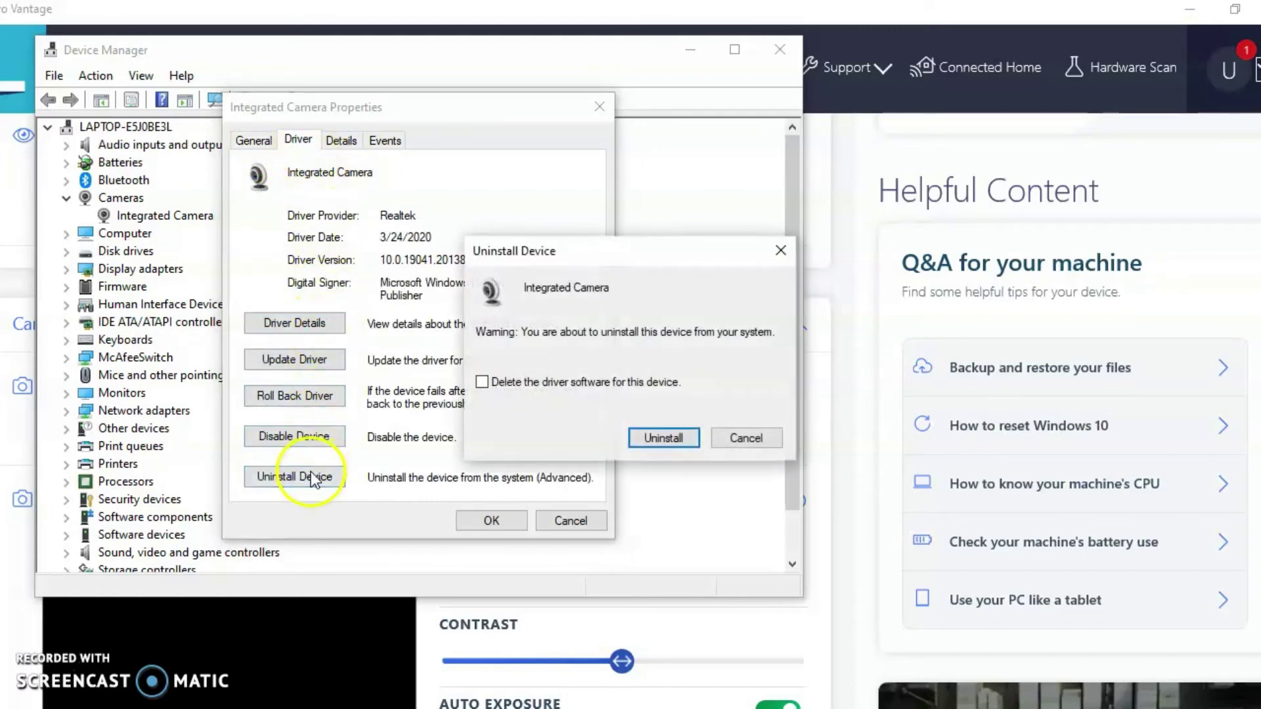
left_click(600, 388)
left_click(680, 439)
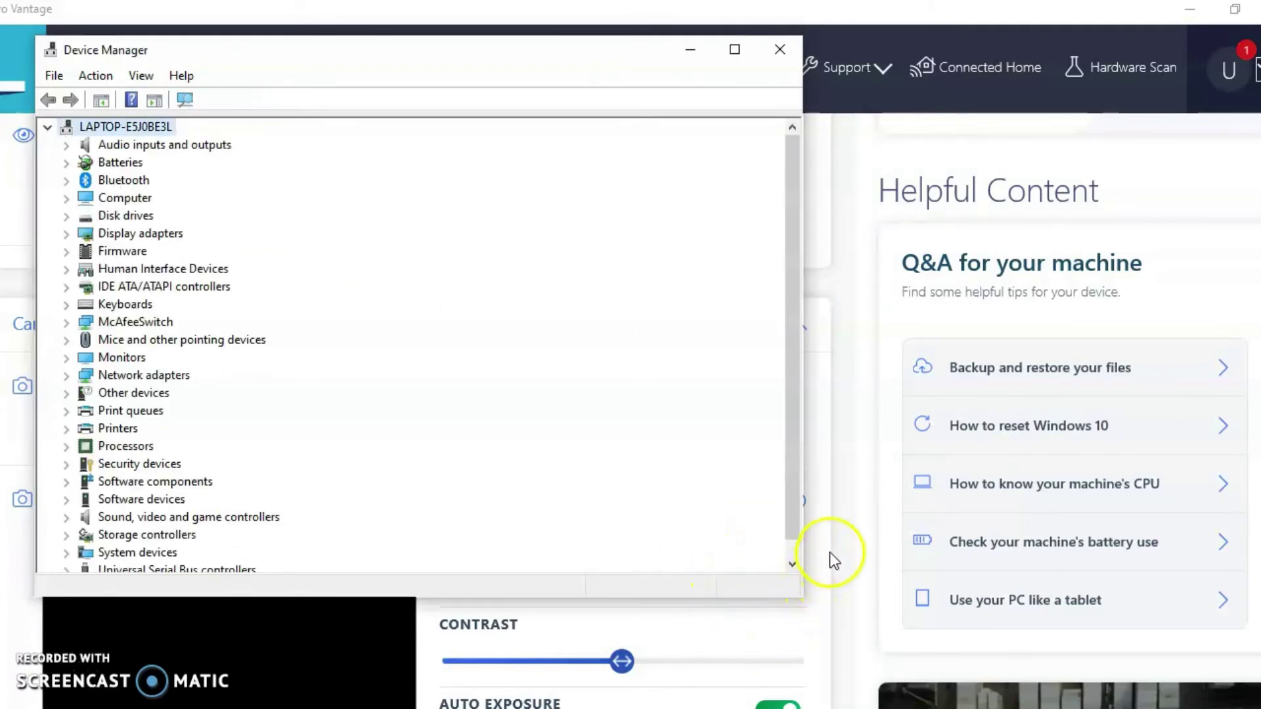
scroll(807, 455, "down", 3)
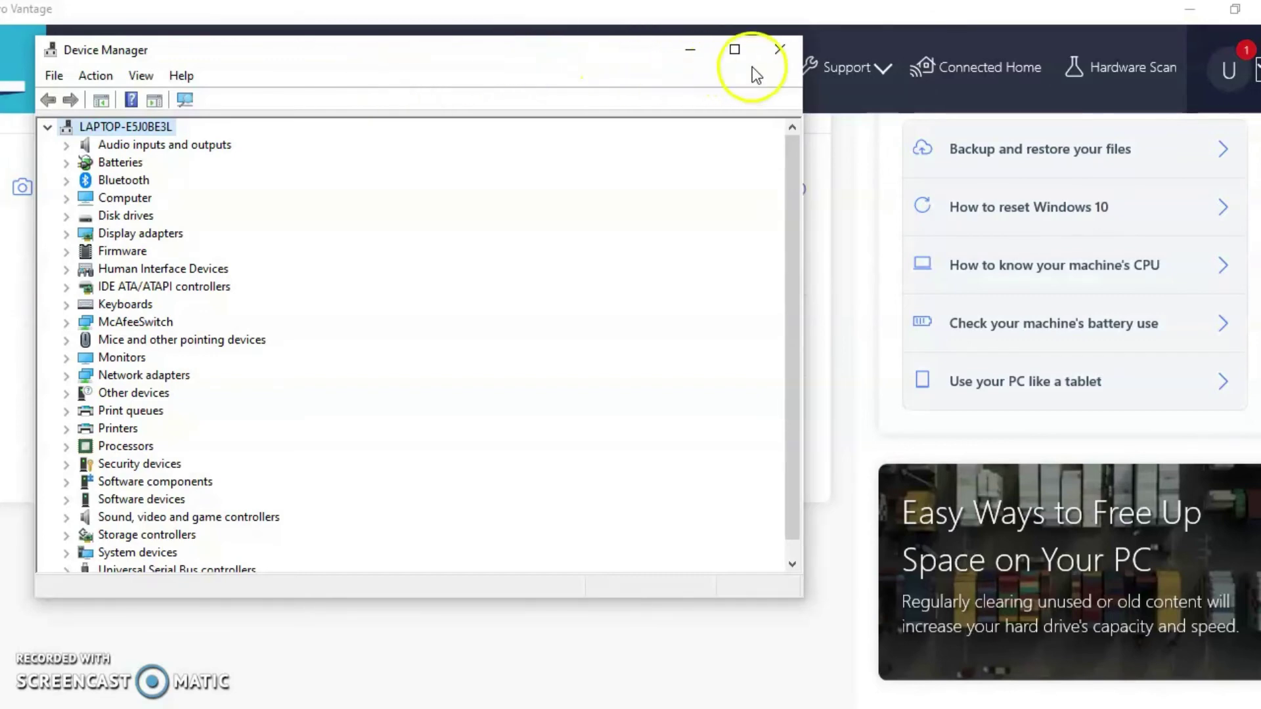
Close Device Manager to return to Vantage's Camera settings and bring up the Start menu
left_click(786, 45)
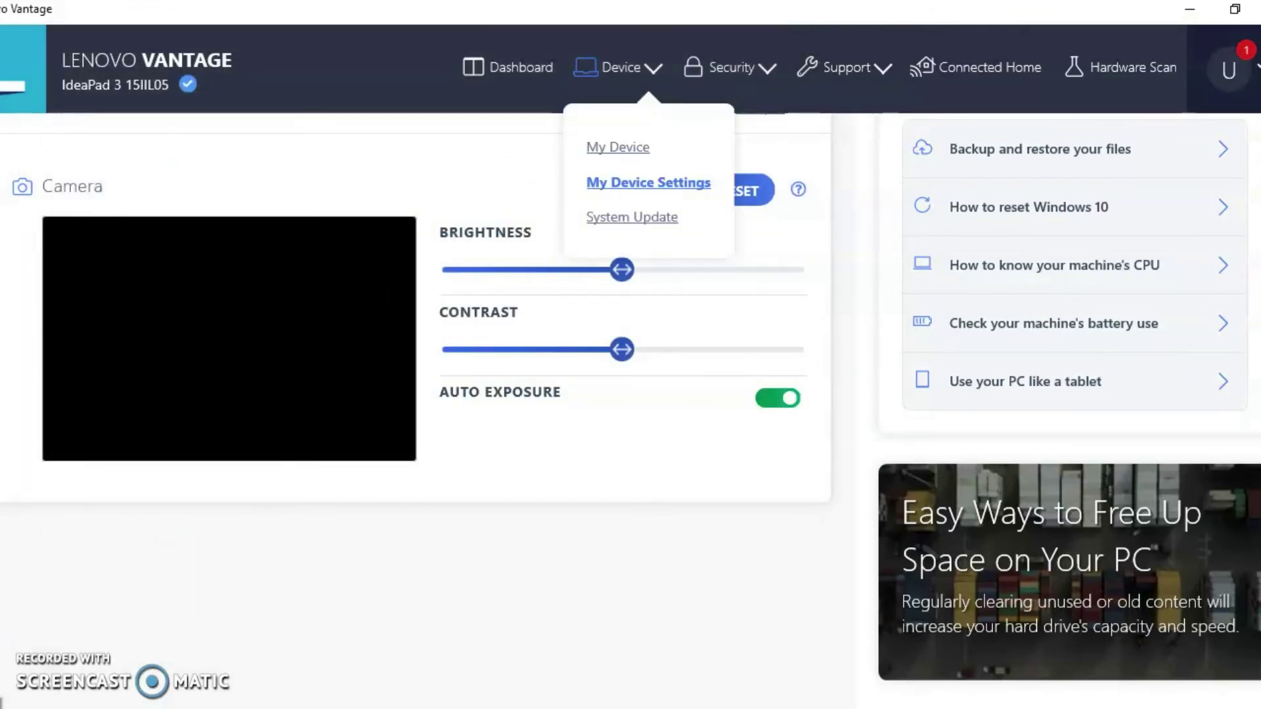
key("super")
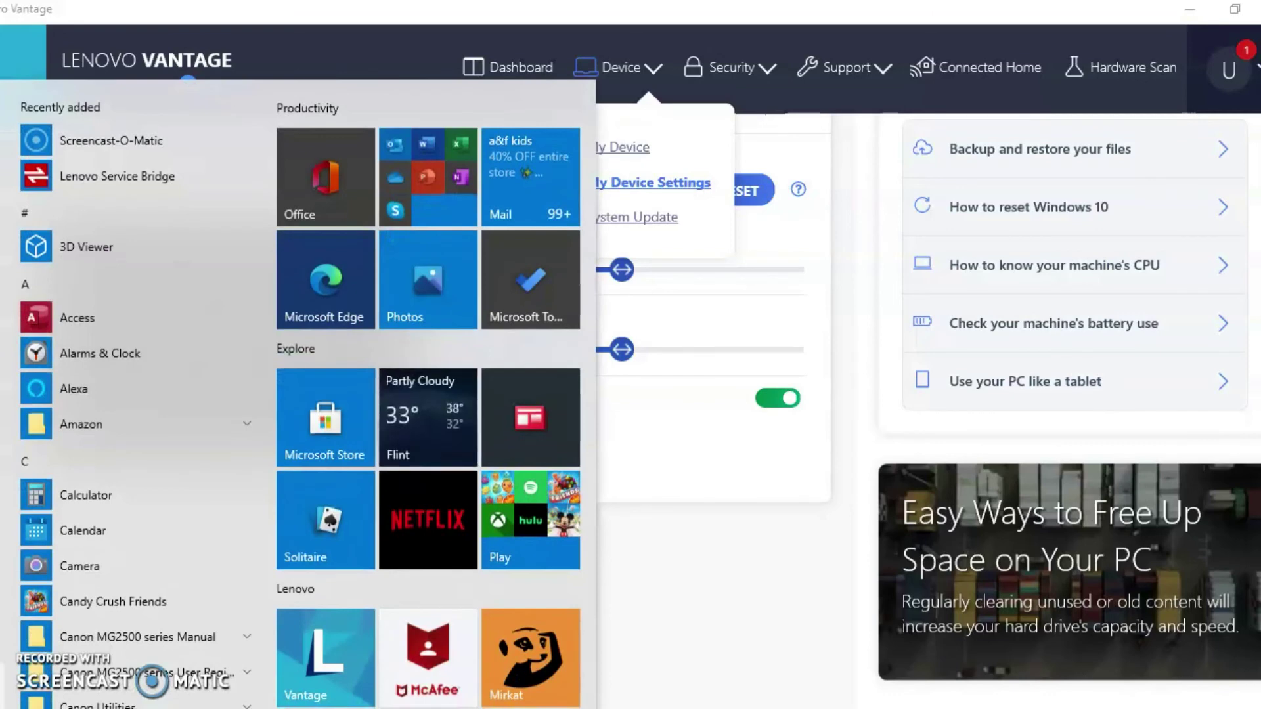
Restart the PC from the Start menu power options using Update and restart
mouse_move(23, 665)
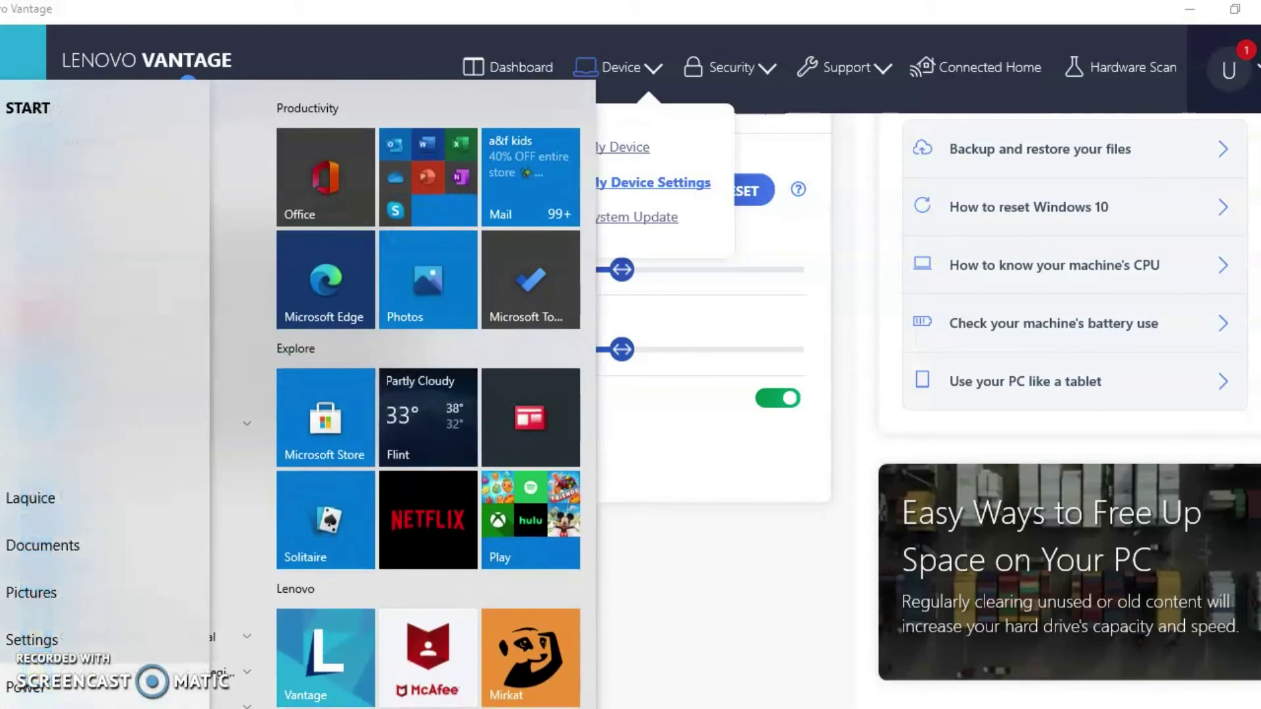
left_click(36, 688)
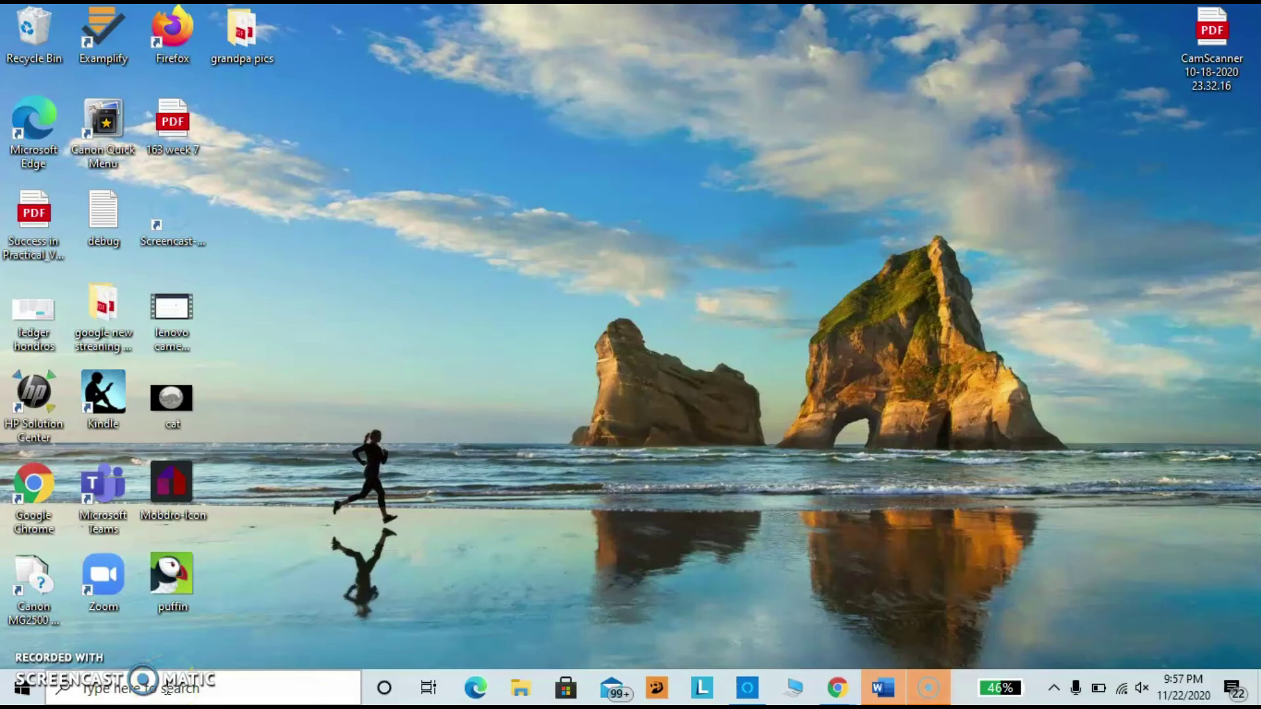
Search Windows for 'camera' to bring up the Camera app as the best match
left_click(34, 587)
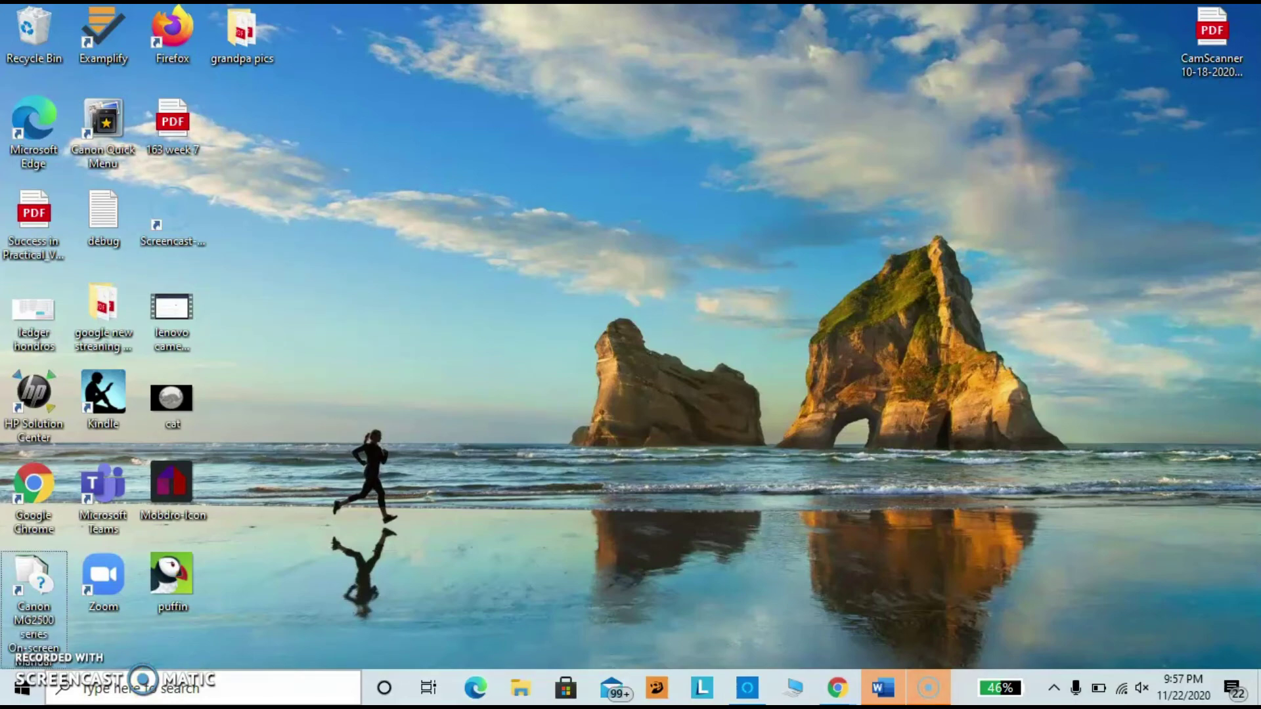
left_click(197, 690)
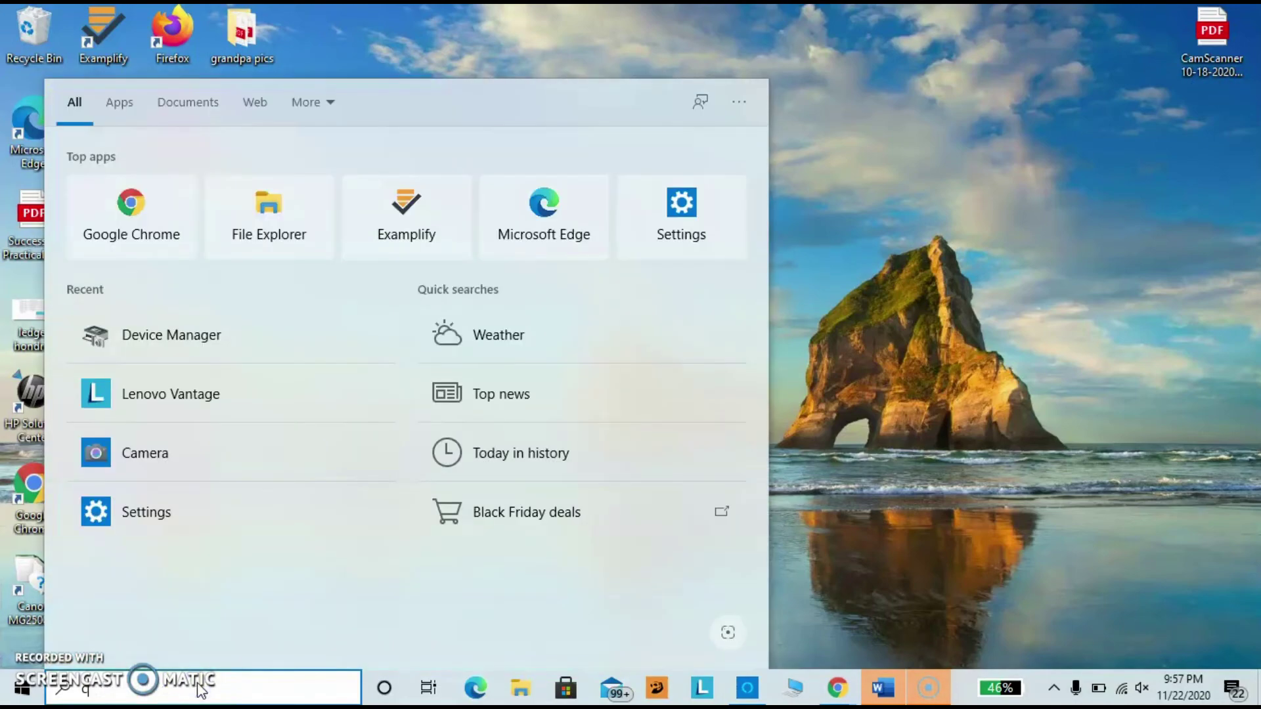
type("camera")
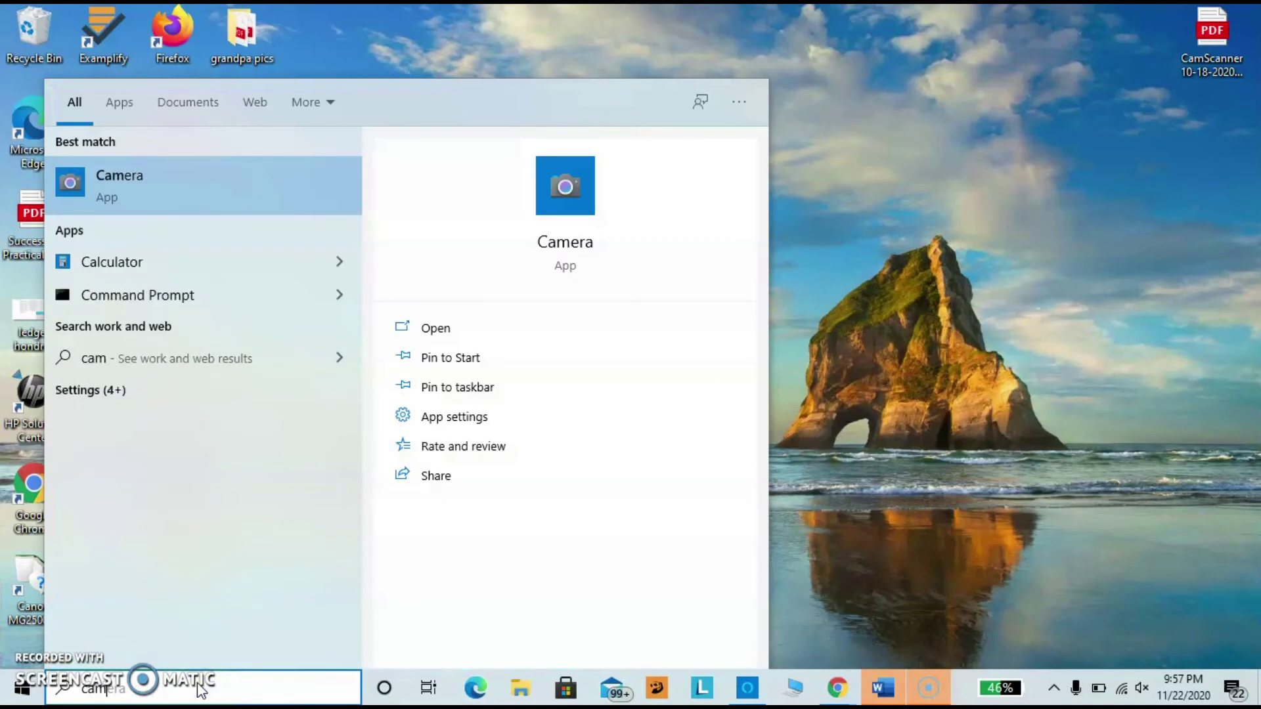